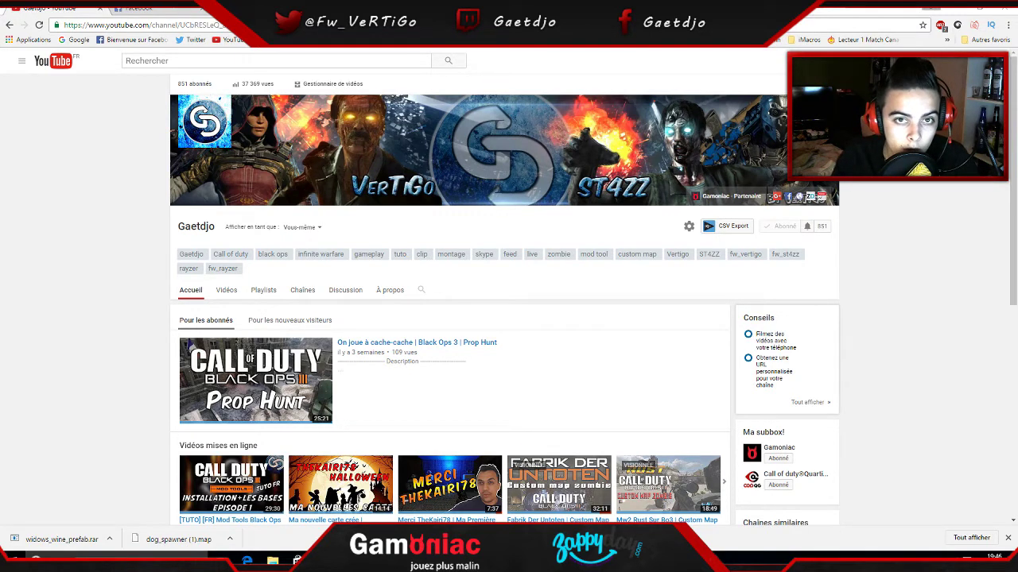
Step: Download widows_wine_prefab.rar from MEGA with the browser, open the archive and select the vending map file inside it
{"action": "key", "text": "ctrl+Tab"}
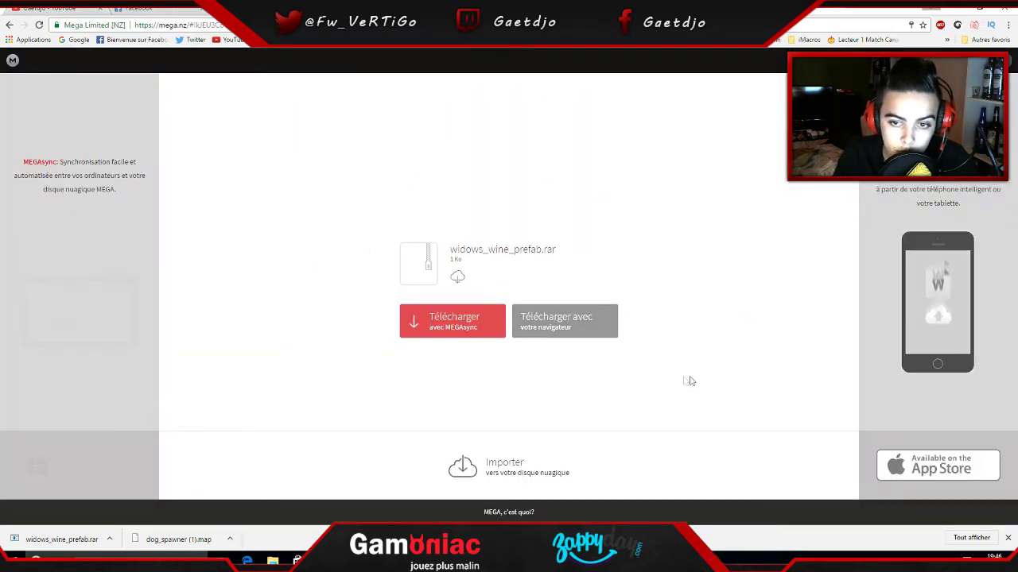
{"action": "left_click", "coordinate": [579, 330]}
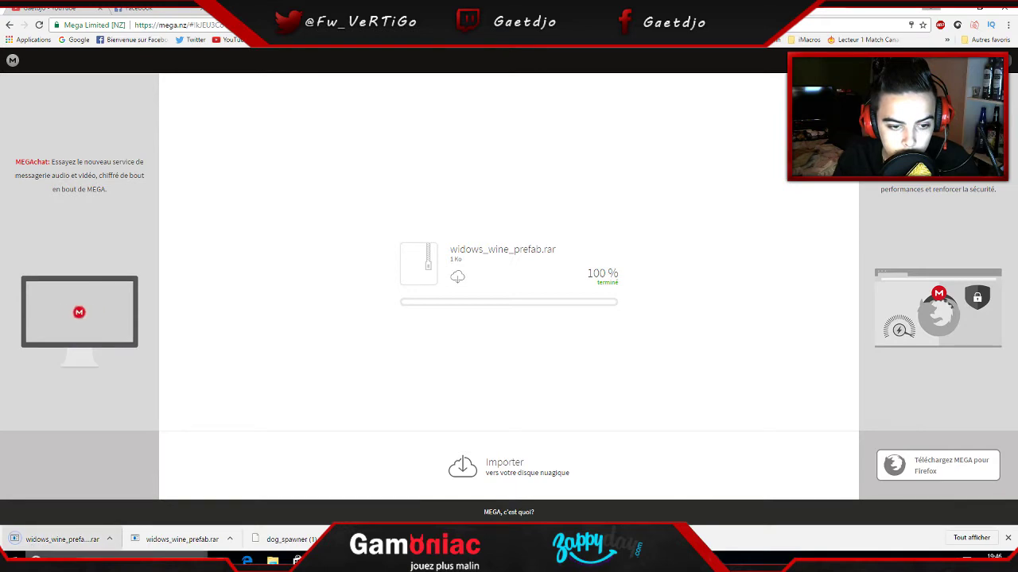
{"action": "left_click", "coordinate": [61, 543]}
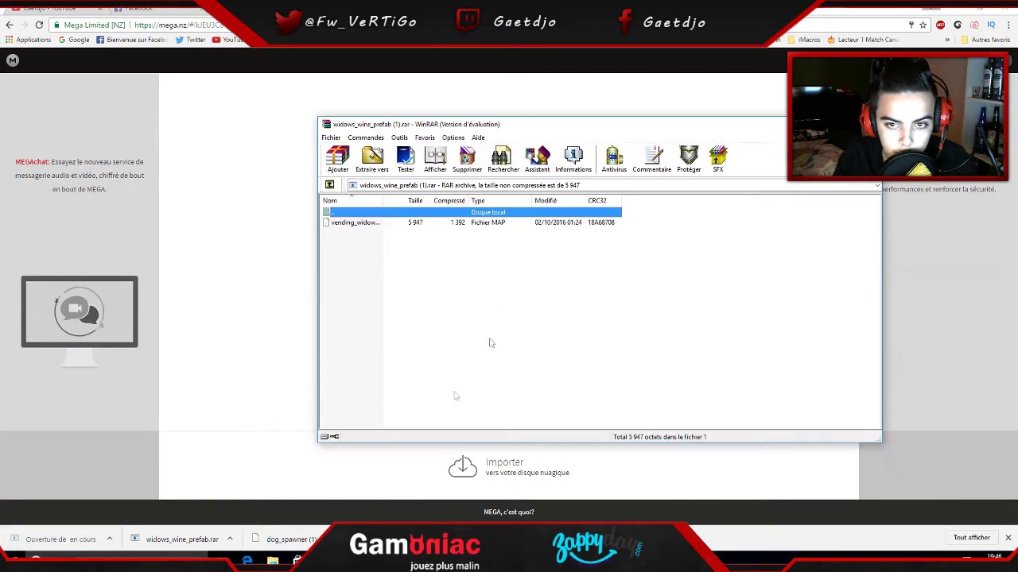
{"action": "left_click", "coordinate": [359, 225]}
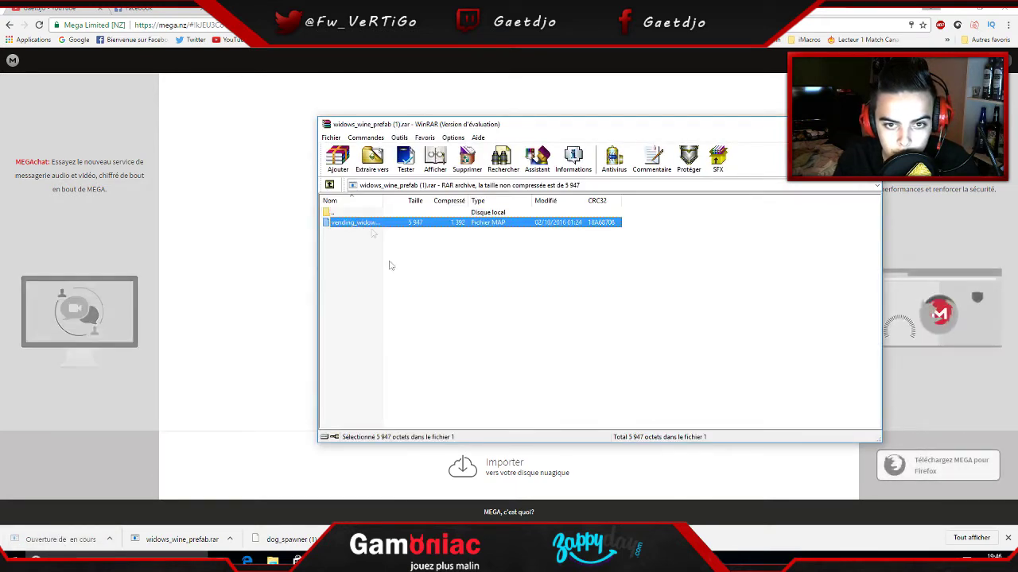
Step: From the zone folder of zm_tuto_gaetdjo in the mod tools launcher, go up to the game's root folder and open map_source
{"action": "left_click", "coordinate": [397, 561]}
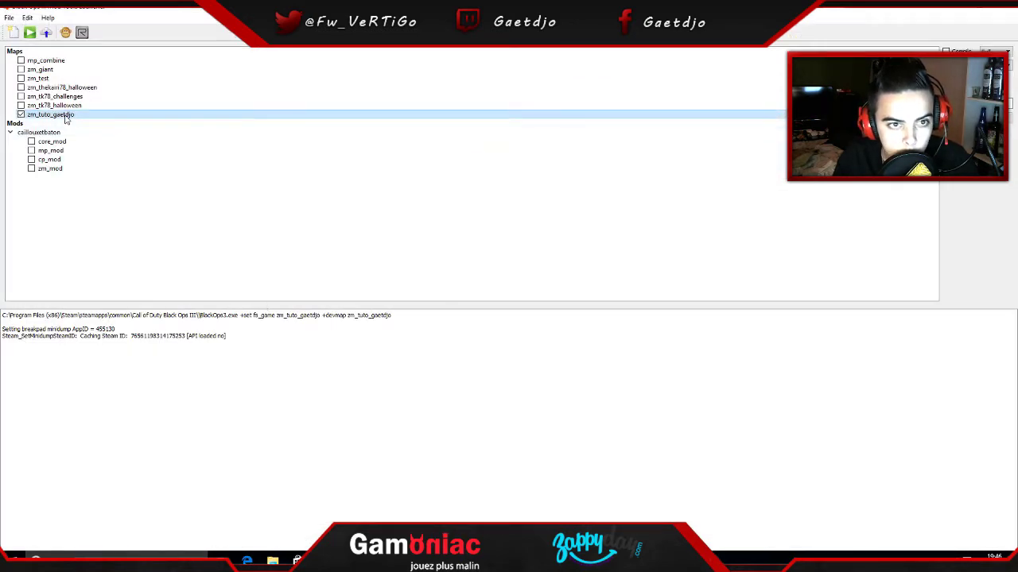
{"action": "right_click", "coordinate": [66, 119]}
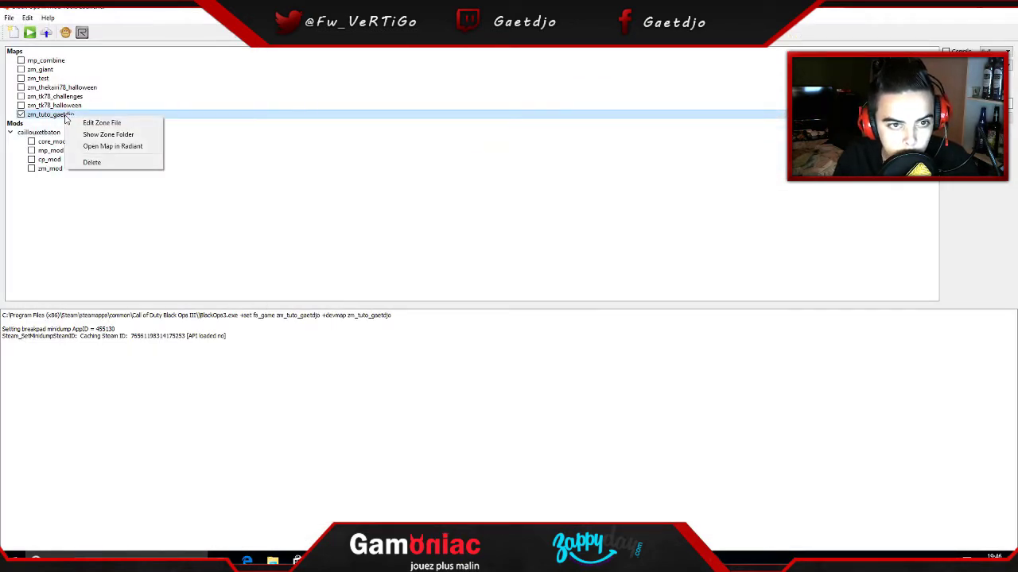
{"action": "left_click", "coordinate": [105, 135]}
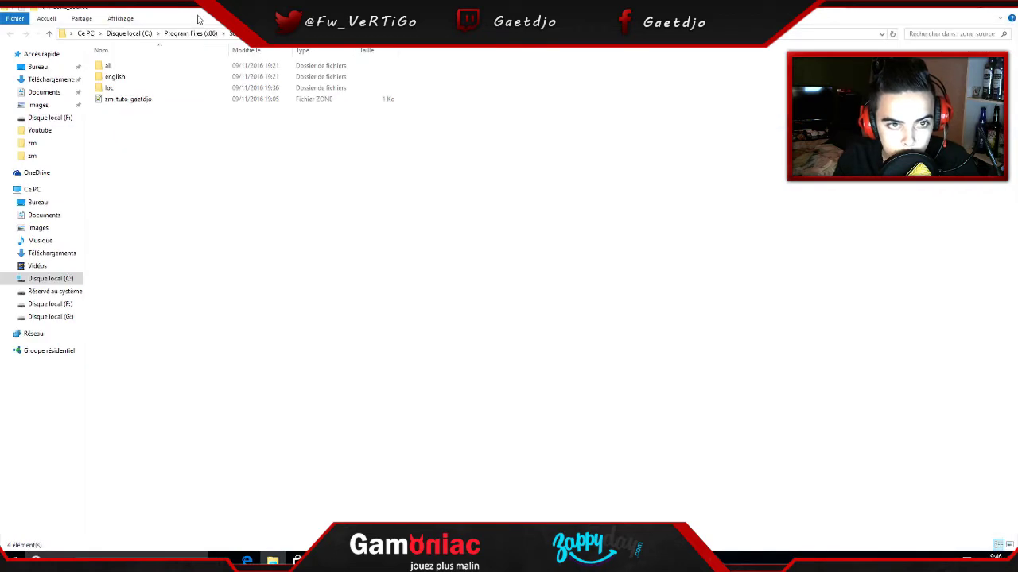
{"action": "left_click", "coordinate": [374, 34]}
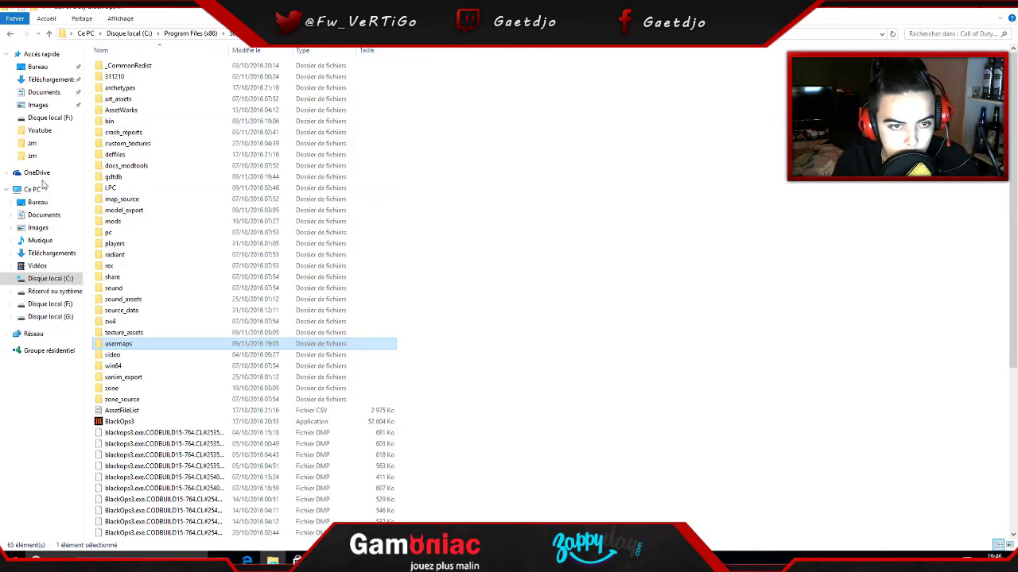
{"action": "left_click", "coordinate": [123, 202]}
{"action": "double_click", "coordinate": [123, 202]}
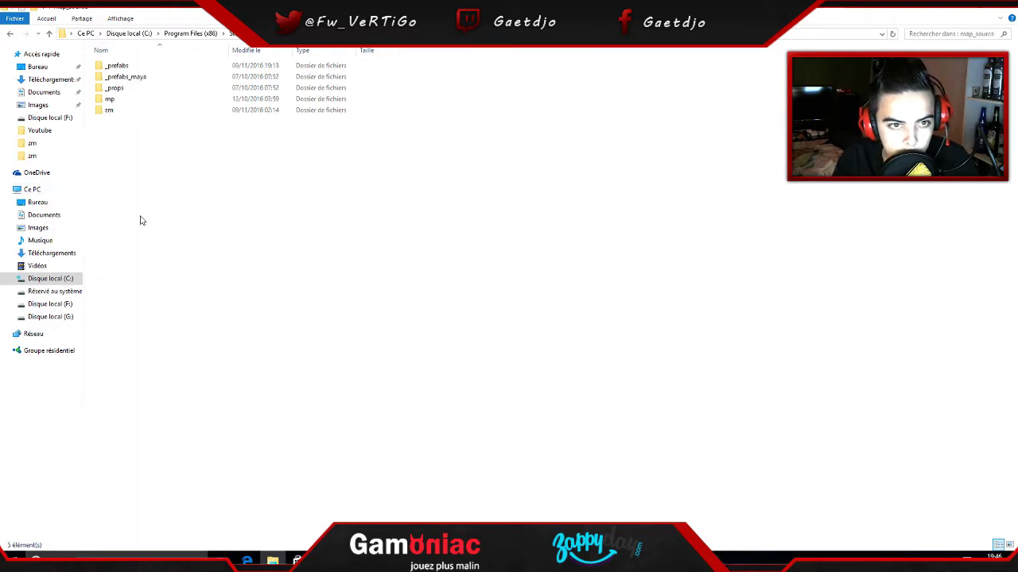
Step: Go to the zm_core prefab folder under _prefabs\zm in map_source
{"action": "double_click", "coordinate": [123, 111]}
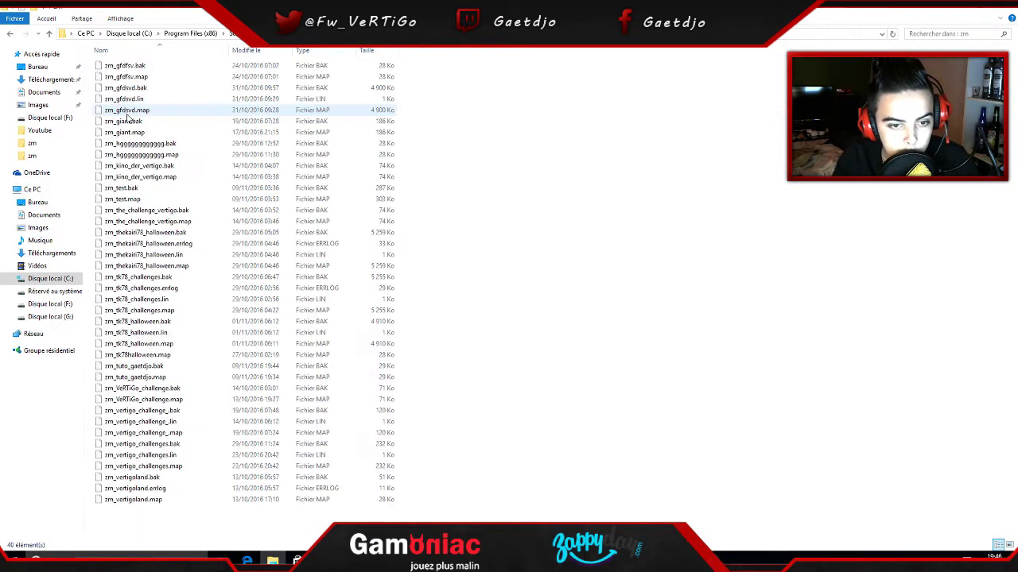
{"action": "left_click", "coordinate": [10, 33]}
{"action": "double_click", "coordinate": [115, 65]}
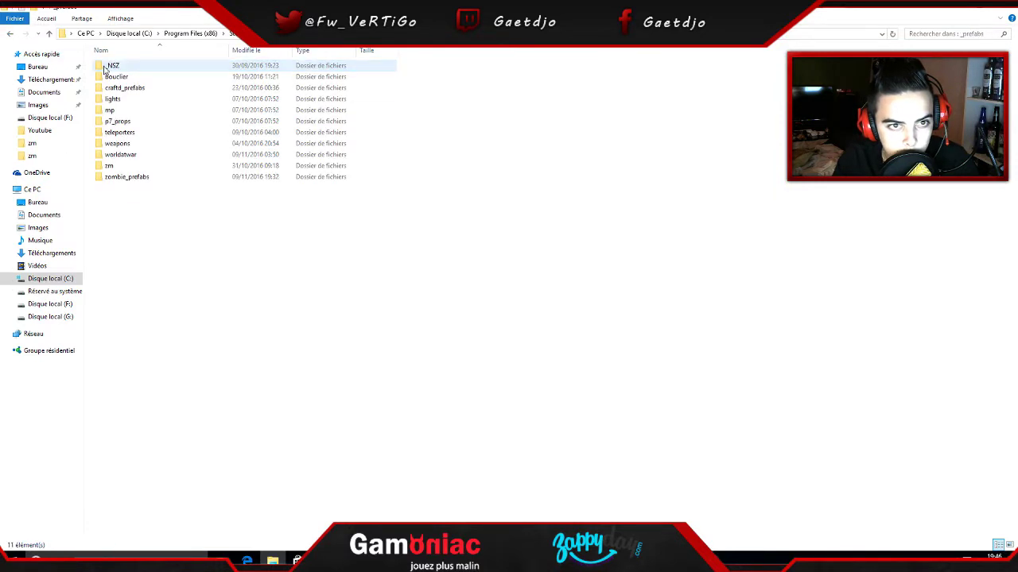
{"action": "left_click", "coordinate": [118, 168]}
{"action": "double_click", "coordinate": [118, 168]}
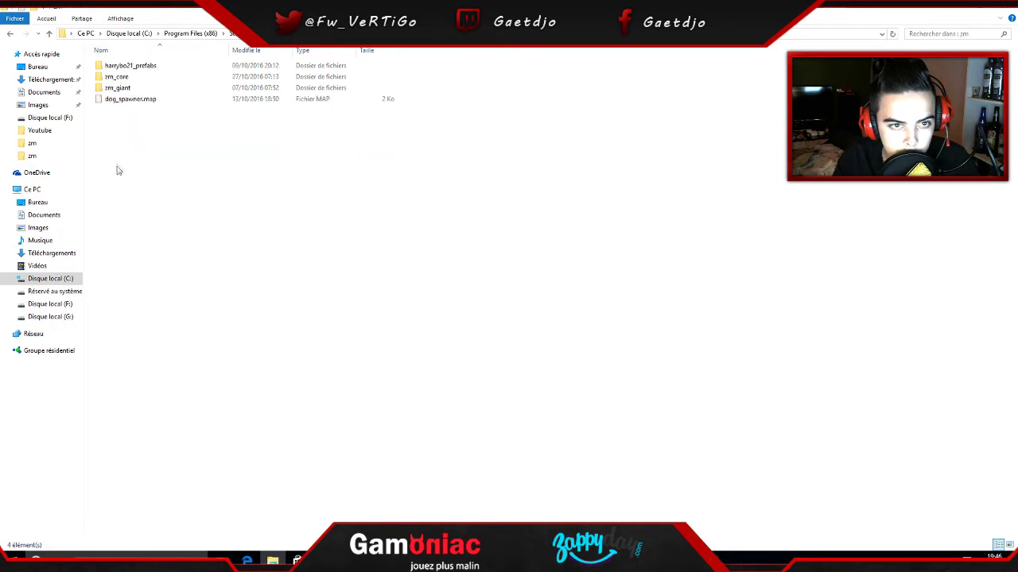
{"action": "double_click", "coordinate": [119, 76]}
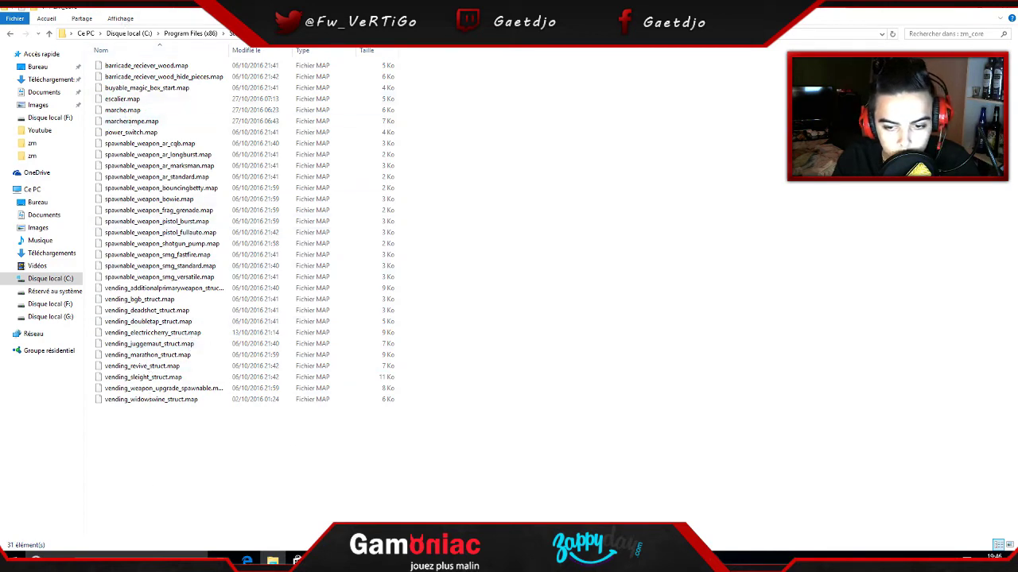
Step: Move vending_widowswine_struct.map from the archive into zm_core, replacing the existing file, and close the folder window
{"action": "left_click", "coordinate": [475, 560]}
{"action": "left_click_drag", "start_coordinate": [358, 224], "coordinate": [228, 443]}
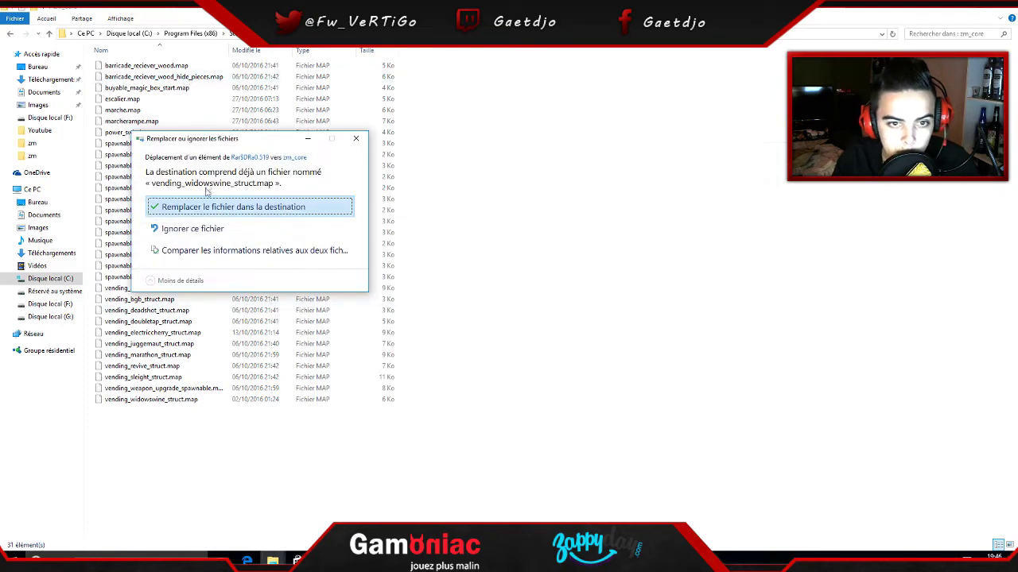
{"action": "left_click", "coordinate": [203, 207]}
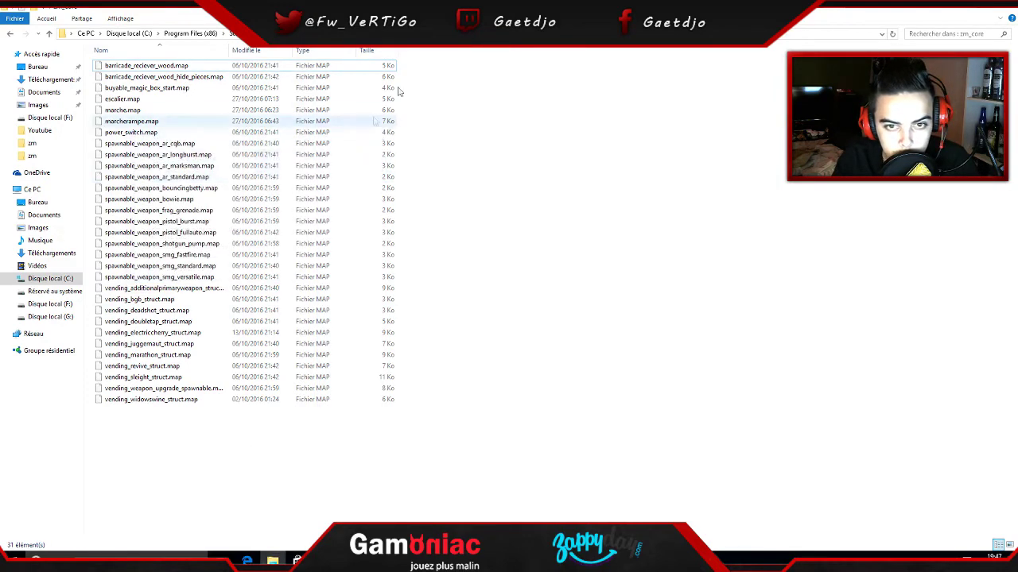
{"action": "left_click", "coordinate": [999, 10]}
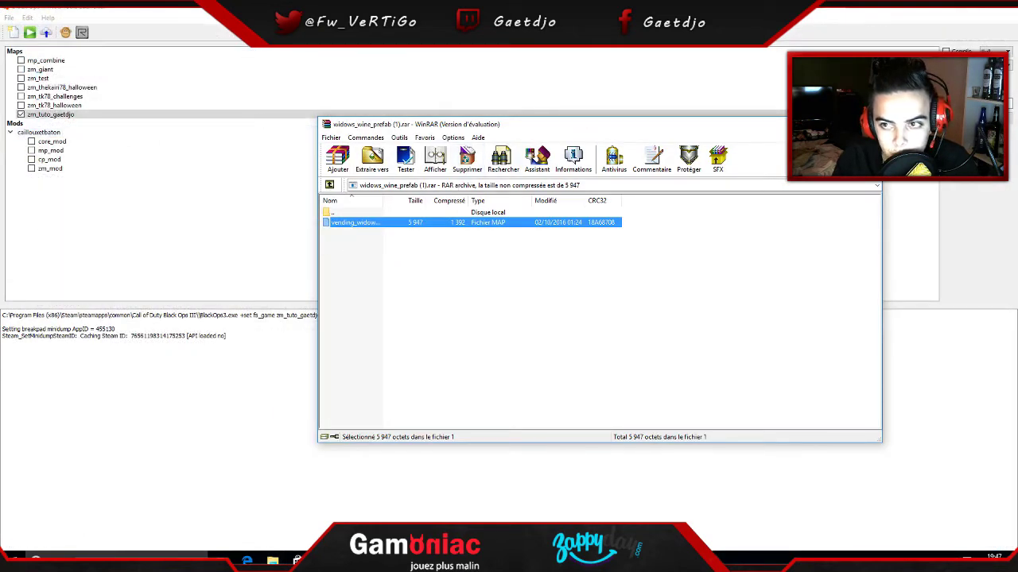
Step: From the launcher, show the zone folder of zm_tuto_gaetdjo and go to the map's scripts\zm folder
{"action": "left_click", "coordinate": [62, 118]}
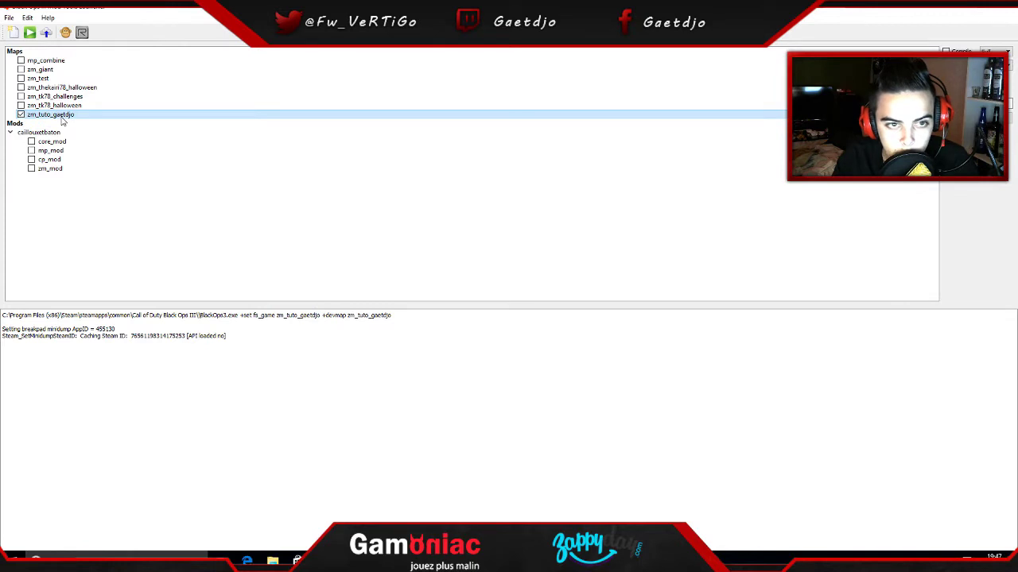
{"action": "right_click", "coordinate": [62, 119]}
{"action": "left_click", "coordinate": [102, 134]}
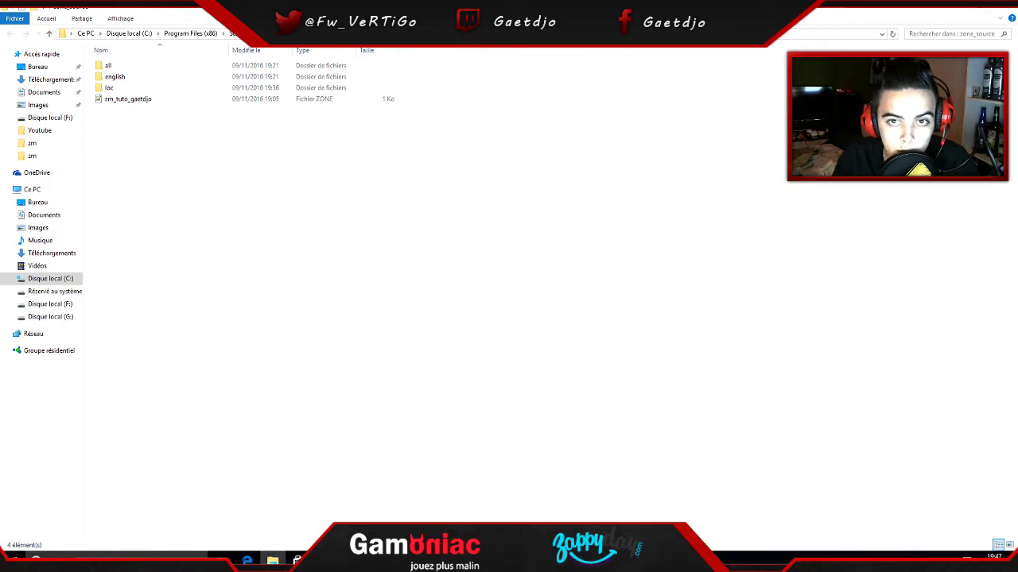
{"action": "key", "text": "alt+Up"}
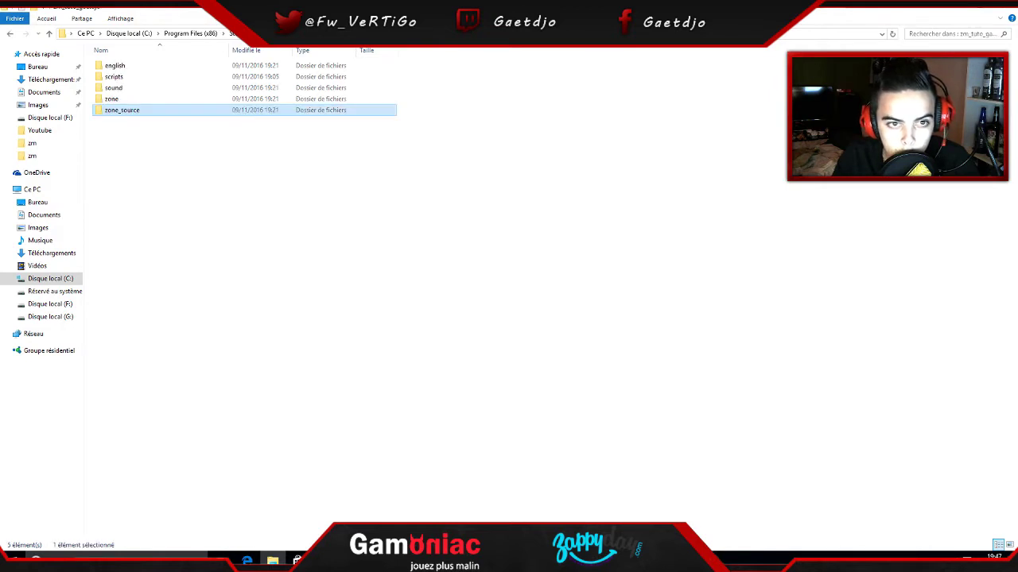
{"action": "double_click", "coordinate": [136, 77]}
{"action": "double_click", "coordinate": [138, 68]}
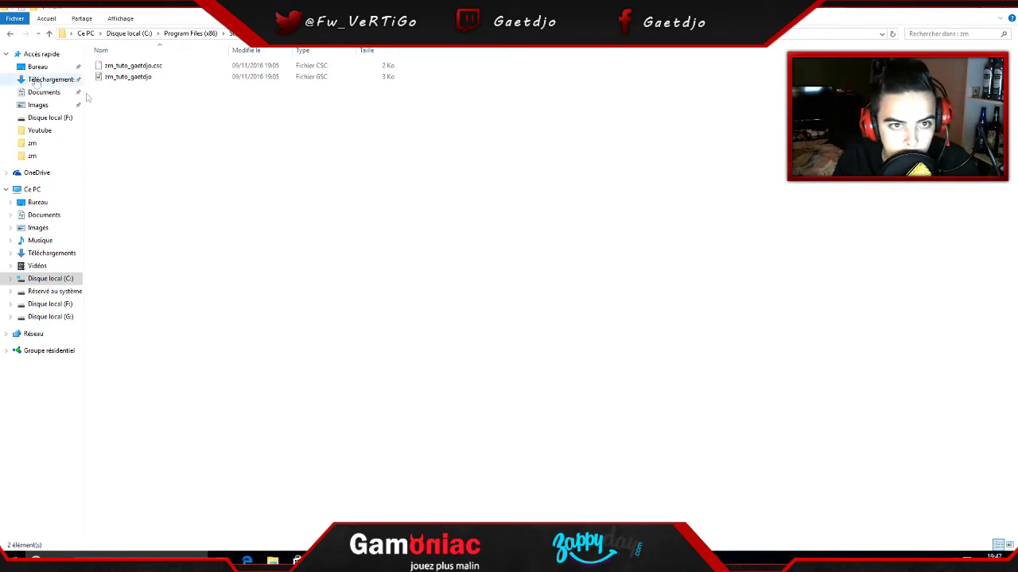
Step: Open the zm_tuto_gaetdjo GSC script in Notepad++
{"action": "right_click", "coordinate": [147, 80]}
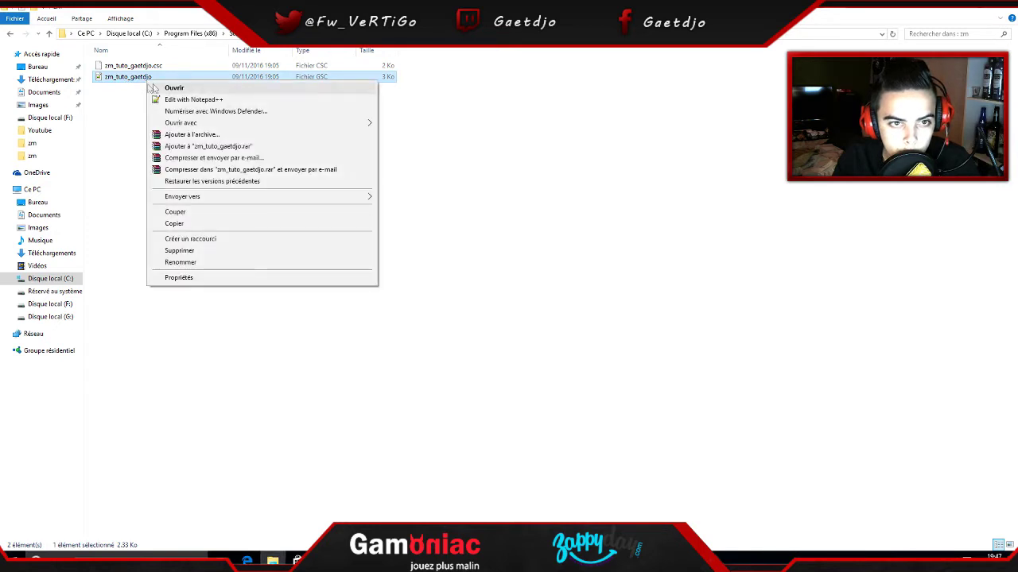
{"action": "left_click", "coordinate": [583, 118]}
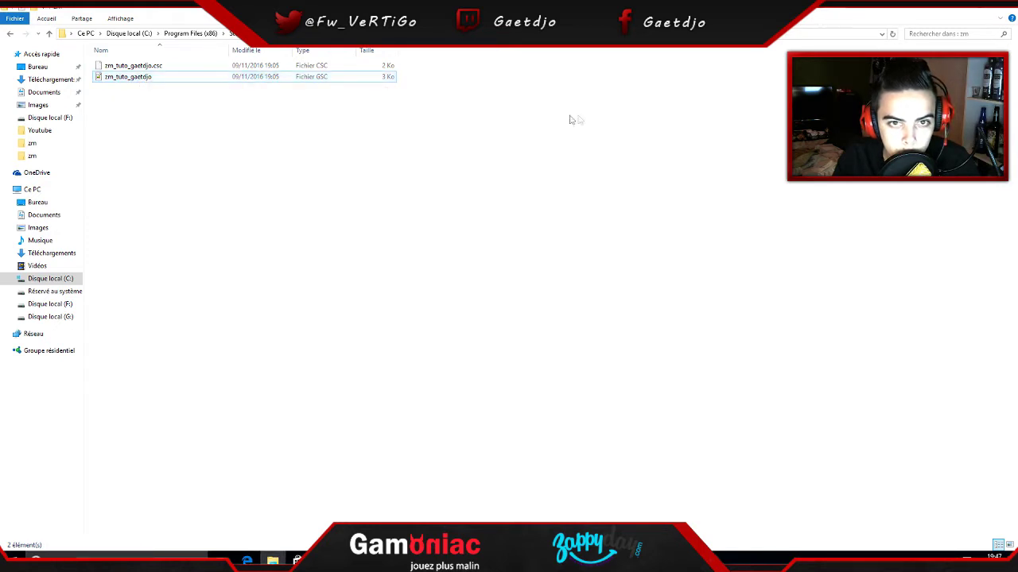
{"action": "right_click", "coordinate": [318, 78]}
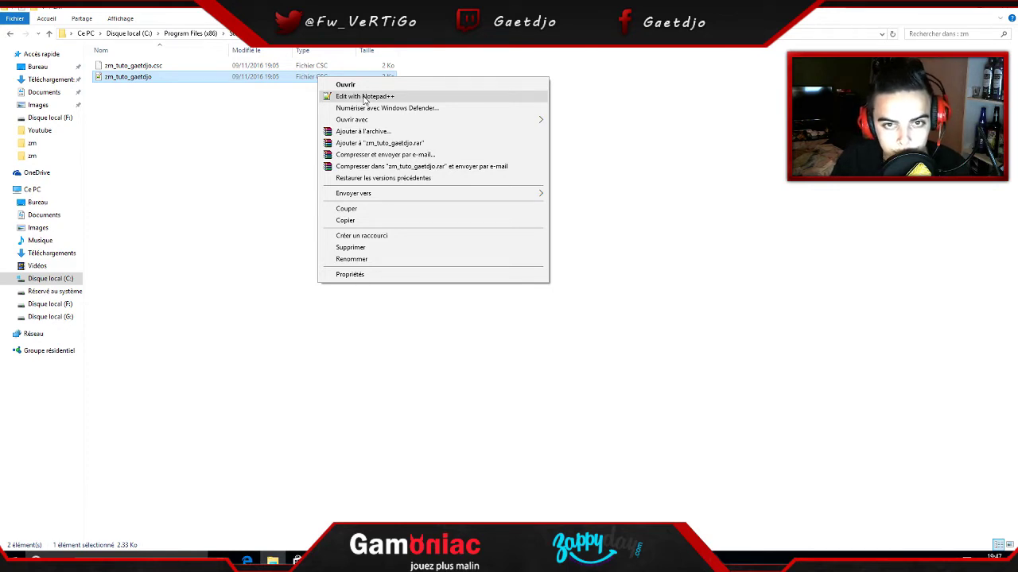
{"action": "left_click", "coordinate": [365, 96]}
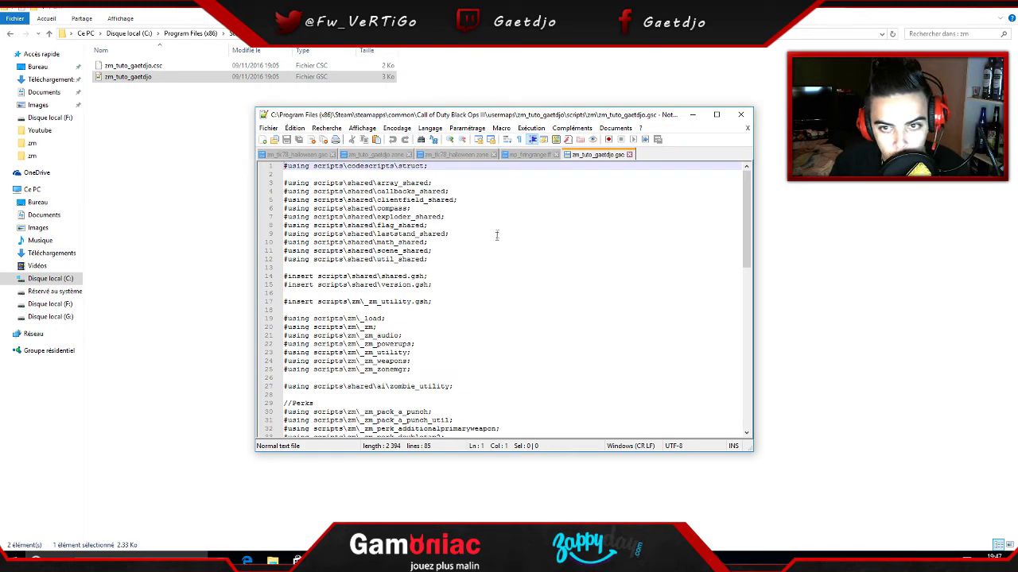
Step: Close all the other open files in Notepad++, keeping only zm_tuto_gaetdjo.gsc
{"action": "left_click", "coordinate": [493, 155]}
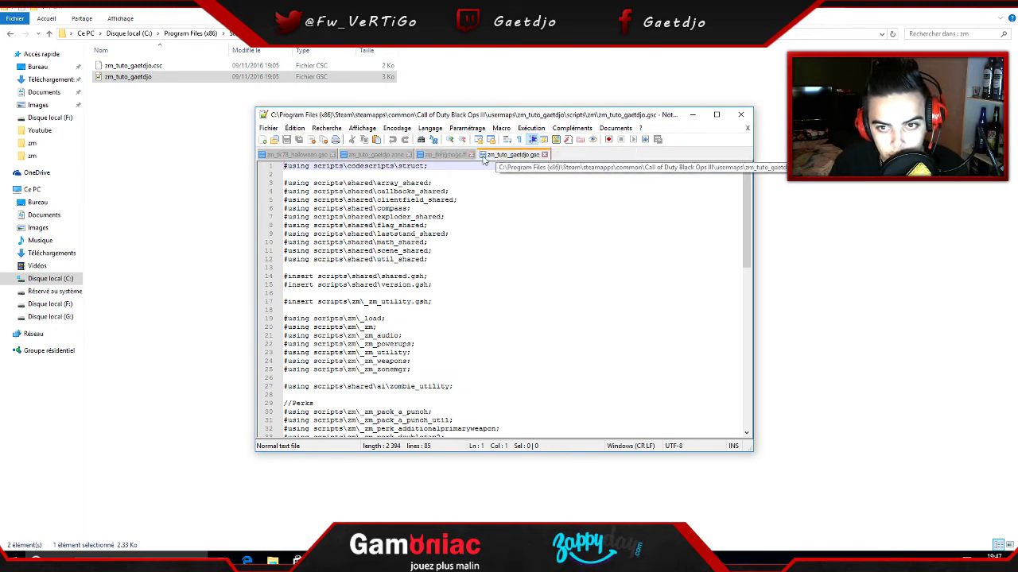
{"action": "left_click", "coordinate": [470, 154]}
{"action": "left_click", "coordinate": [409, 155]}
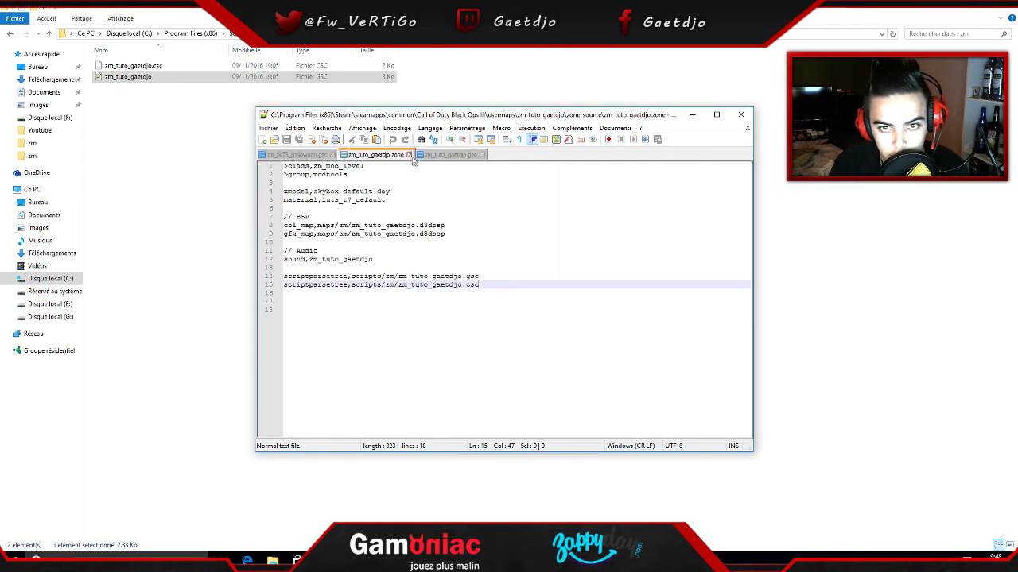
{"action": "left_click", "coordinate": [407, 155]}
{"action": "left_click", "coordinate": [333, 154]}
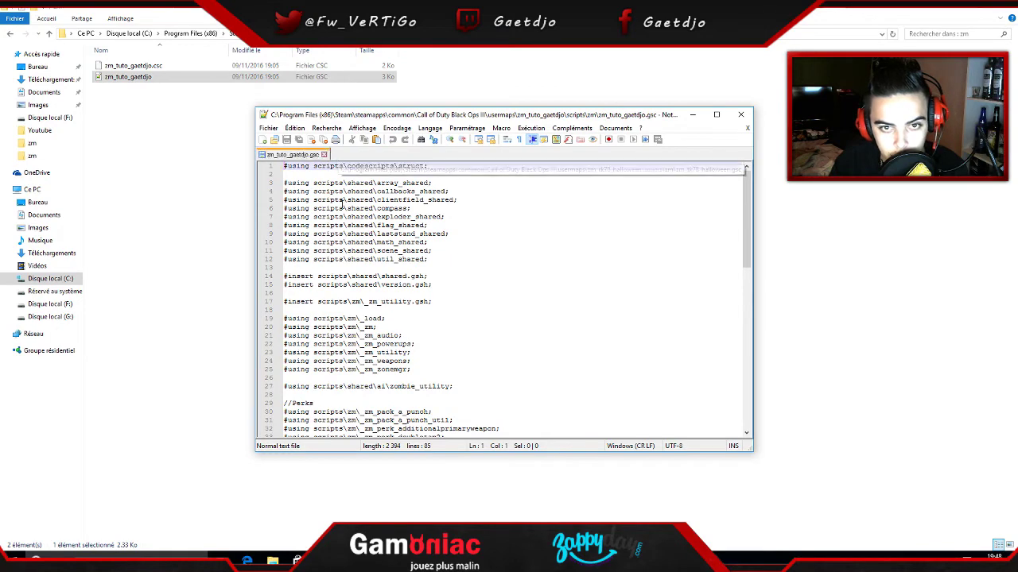
Step: Look through the GSC script's perk, powerup and main function sections to find where perks are declared
{"action": "scroll", "coordinate": [463, 254], "scroll_direction": "down", "scroll_amount": 14}
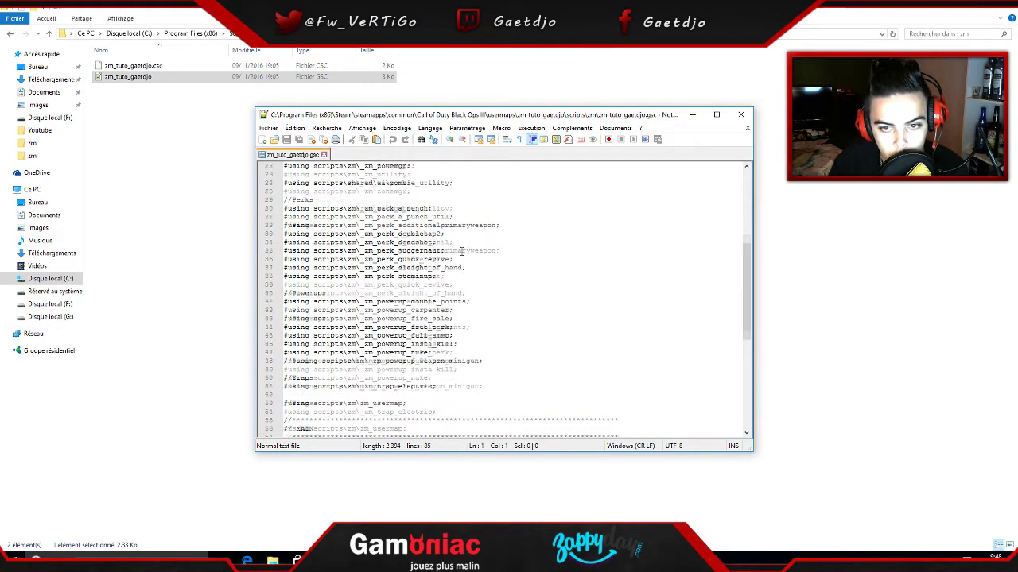
{"action": "scroll", "coordinate": [461, 253], "scroll_direction": "down", "scroll_amount": 4}
{"action": "scroll", "coordinate": [460, 258], "scroll_direction": "up", "scroll_amount": 12}
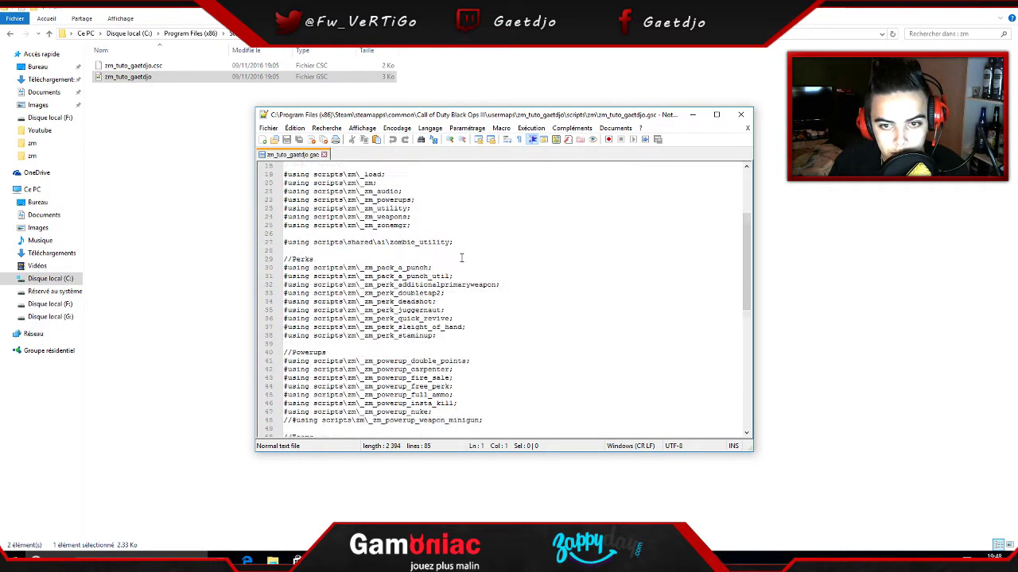
{"action": "scroll", "coordinate": [458, 264], "scroll_direction": "up", "scroll_amount": 6}
{"action": "scroll", "coordinate": [459, 264], "scroll_direction": "down", "scroll_amount": 18}
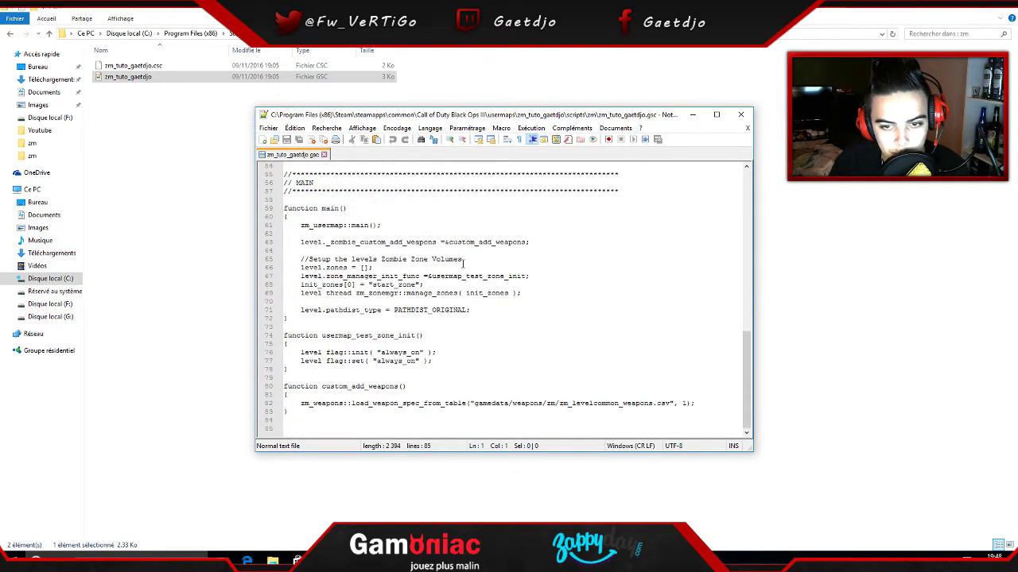
{"action": "scroll", "coordinate": [462, 263], "scroll_direction": "up", "scroll_amount": 7}
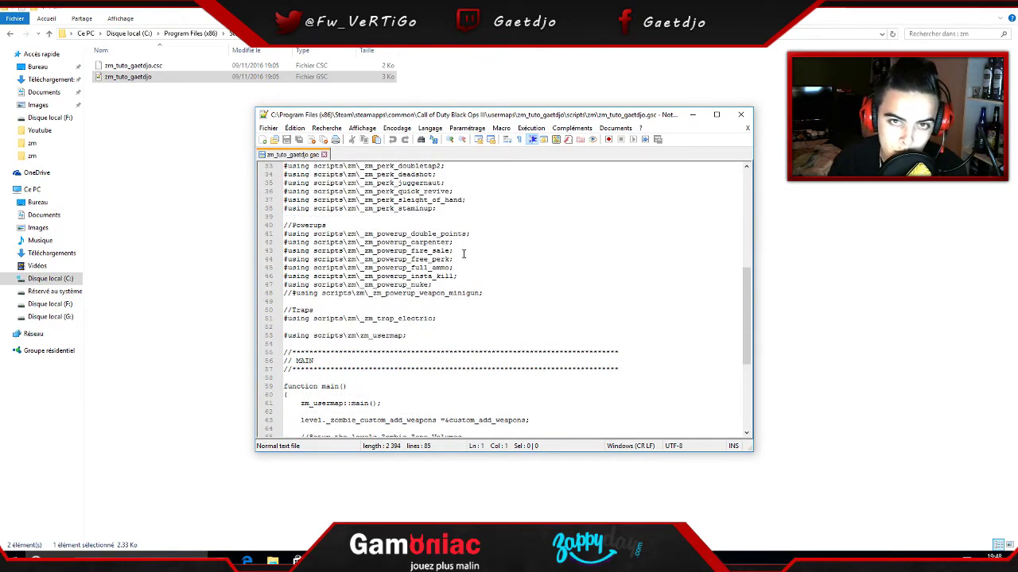
{"action": "scroll", "coordinate": [467, 266], "scroll_direction": "down", "scroll_amount": 7}
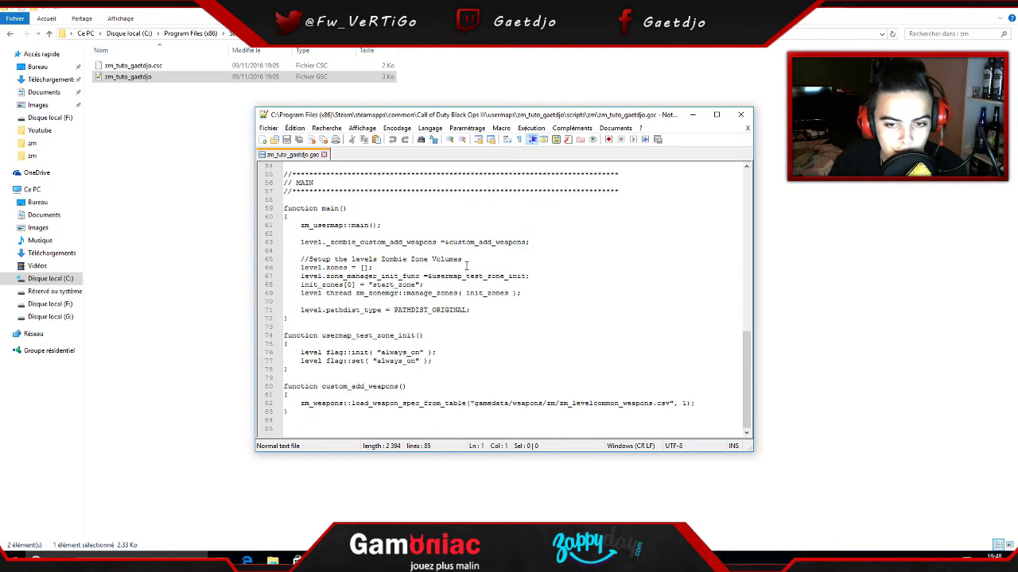
{"action": "scroll", "coordinate": [477, 294], "scroll_direction": "up", "scroll_amount": 8}
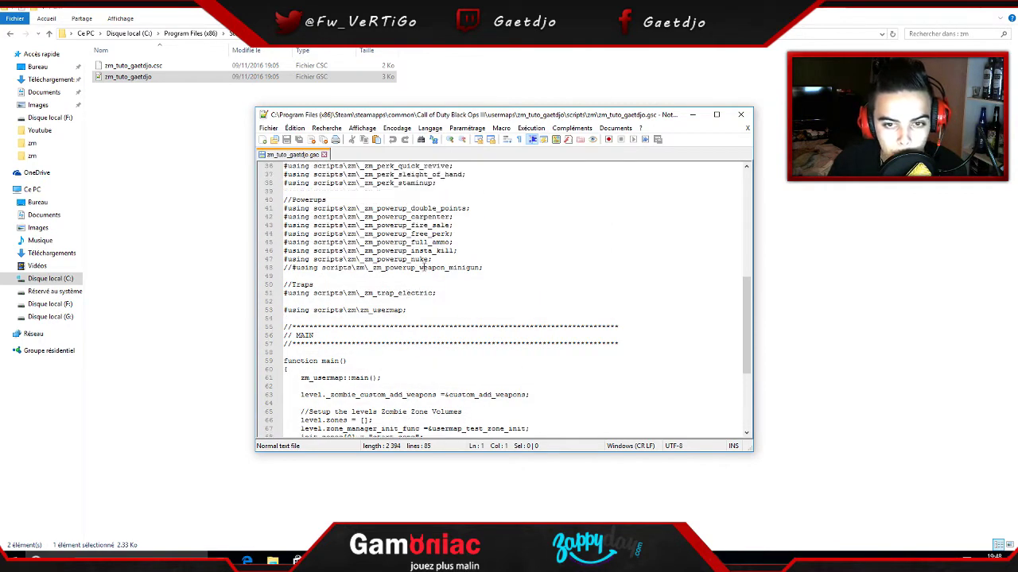
{"action": "scroll", "coordinate": [491, 317], "scroll_direction": "up", "scroll_amount": 3}
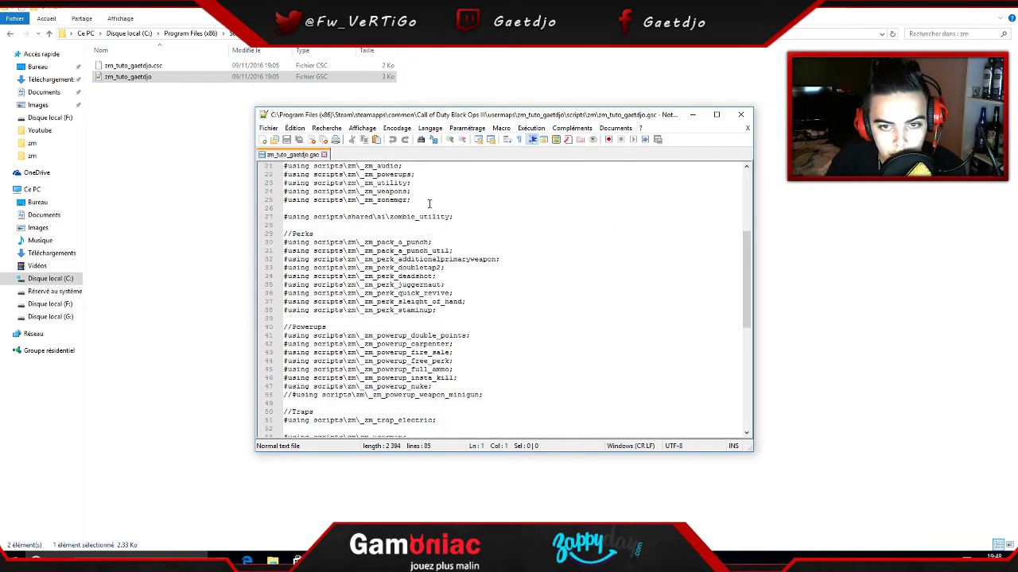
Step: Copy the line #using scripts\zm\_zm_perk_widows_wine; from the untitled Bloc-notes note and insert it below the staminup perk line in the GSC script
{"action": "left_click", "coordinate": [443, 311]}
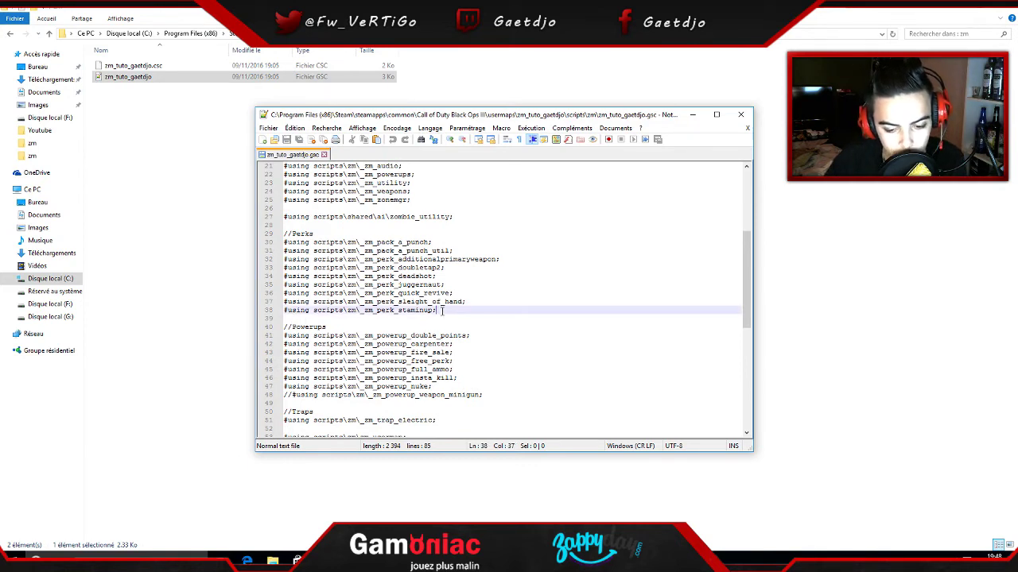
{"action": "key", "text": "Return"}
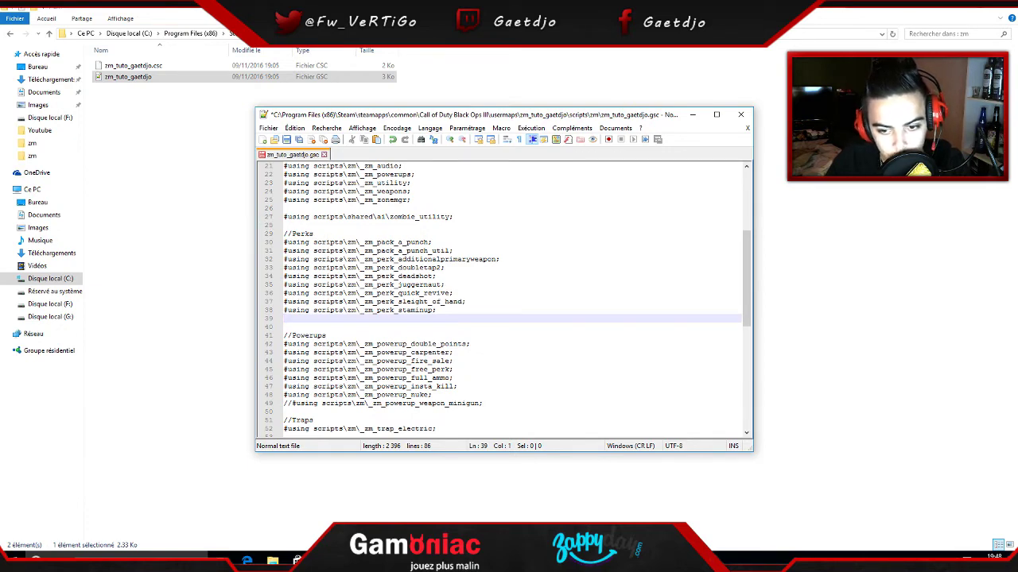
{"action": "key", "text": "alt+Tab"}
{"action": "left_click_drag", "start_coordinate": [603, 177], "coordinate": [437, 177]}
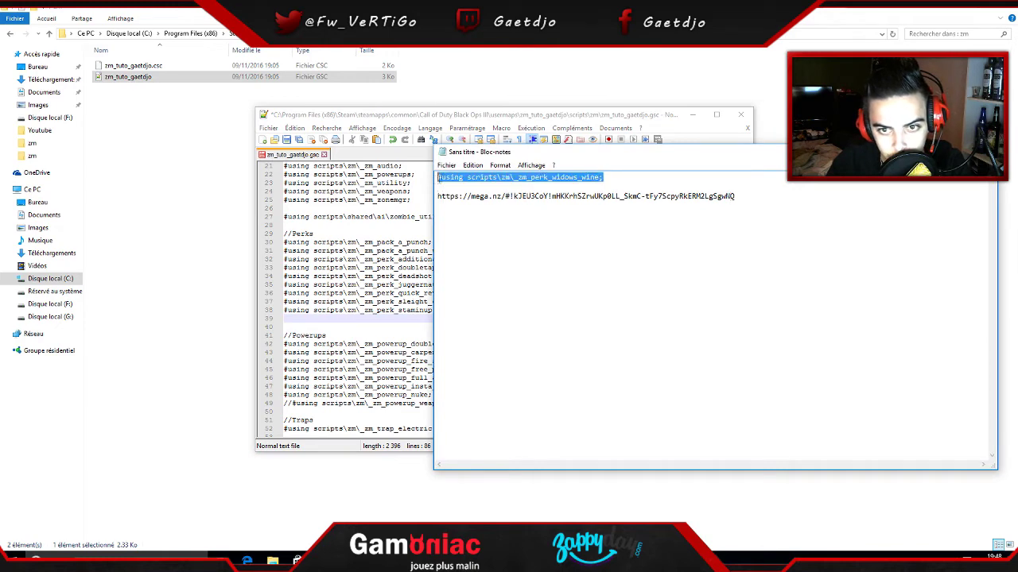
{"action": "right_click", "coordinate": [438, 177]}
{"action": "left_click", "coordinate": [476, 213]}
{"action": "key", "text": "alt+Tab"}
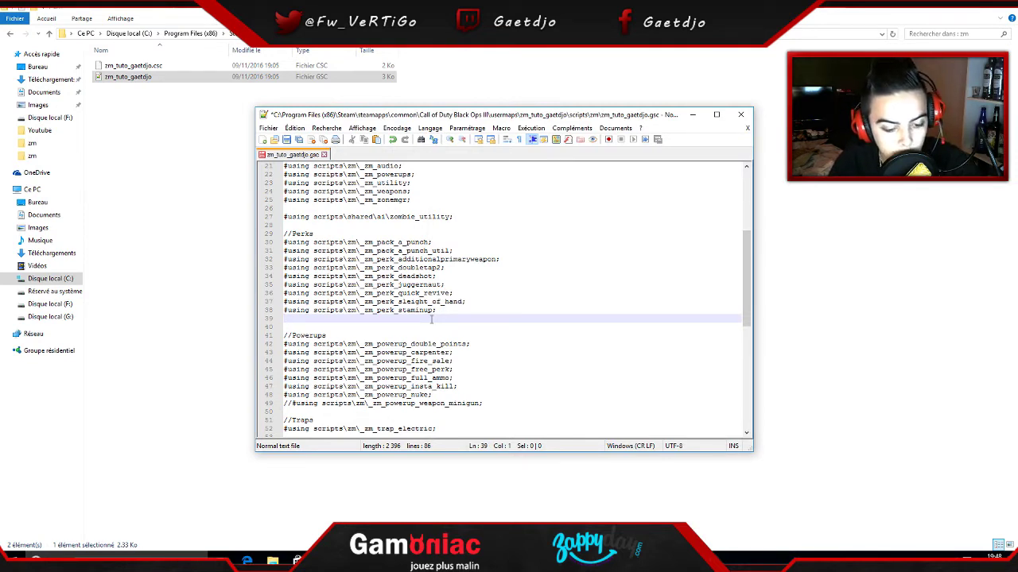
{"action": "key", "text": "ctrl+v"}
{"action": "right_click", "coordinate": [433, 321]}
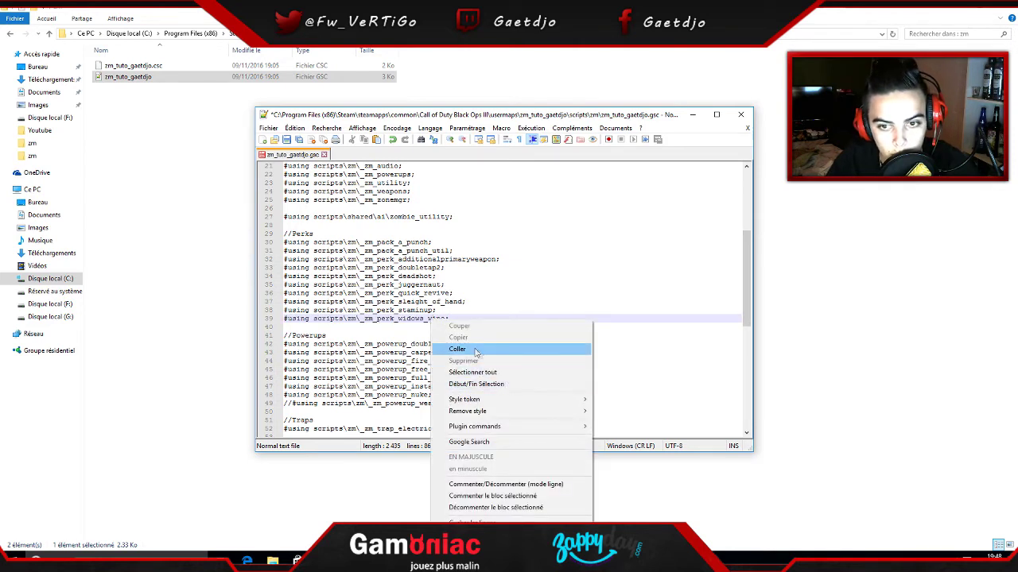
{"action": "left_click", "coordinate": [467, 316]}
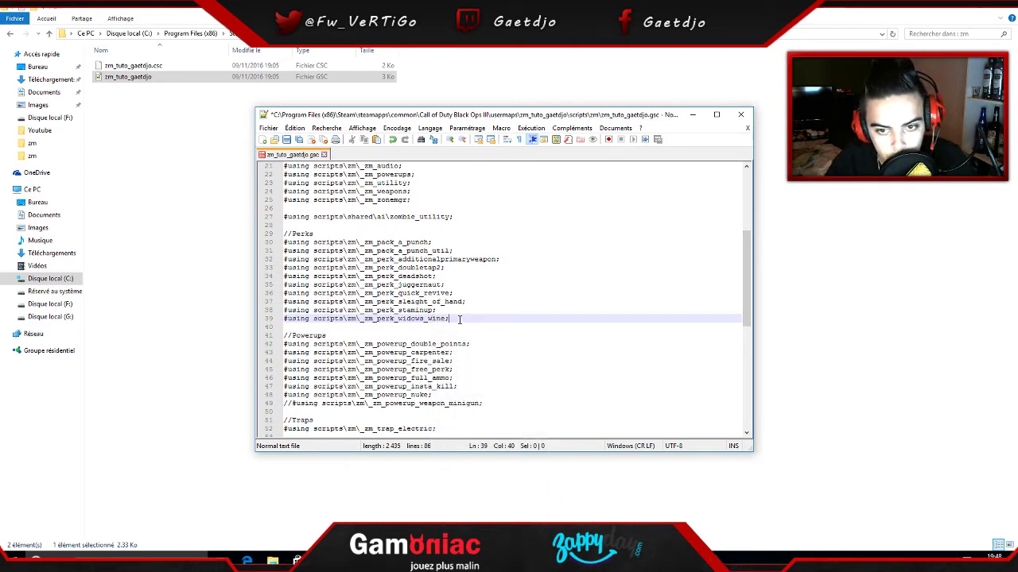
Step: Save zm_tuto_gaetdjo.gsc and close Notepad++
{"action": "left_click_drag", "start_coordinate": [457, 320], "coordinate": [286, 319]}
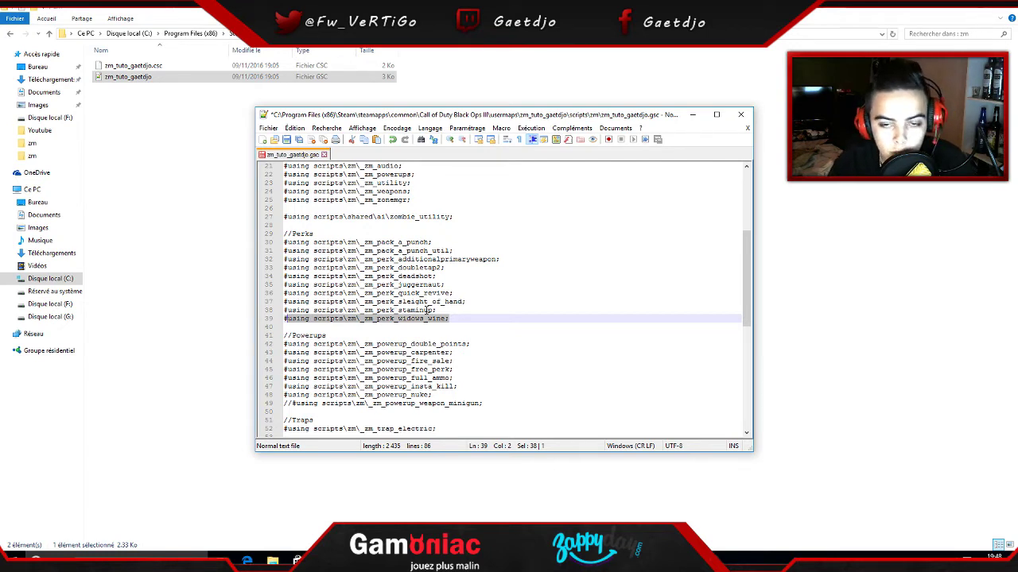
{"action": "left_click", "coordinate": [455, 314]}
{"action": "left_click", "coordinate": [453, 318]}
{"action": "left_click", "coordinate": [288, 140]}
{"action": "left_click", "coordinate": [740, 115]}
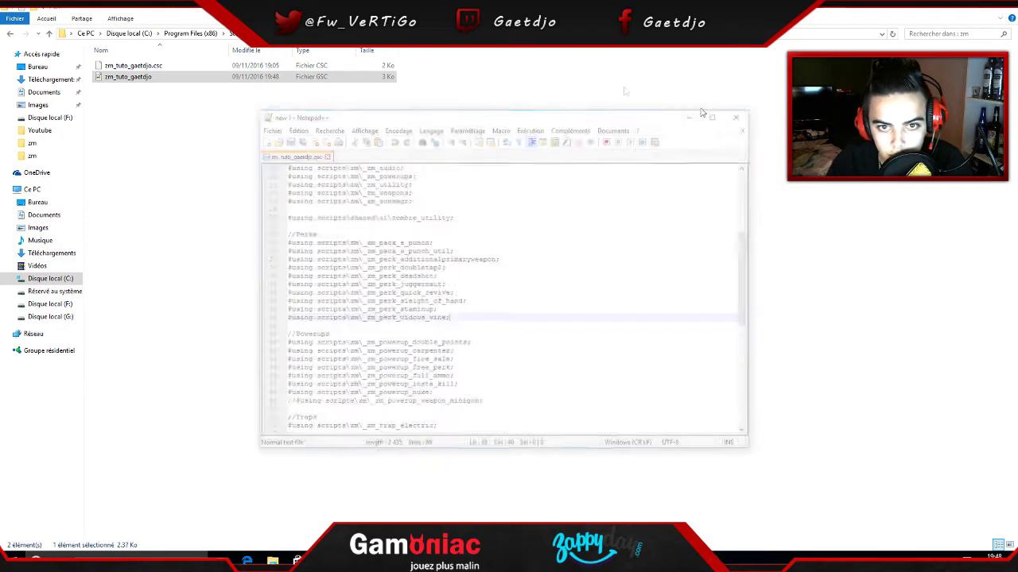
Step: In zm_tuto_gaetdjo.csc, add #using scripts\zm\_zm_perk_widows_wine; below the staminup perk line, save the file and close Notepad++
{"action": "right_click", "coordinate": [249, 70]}
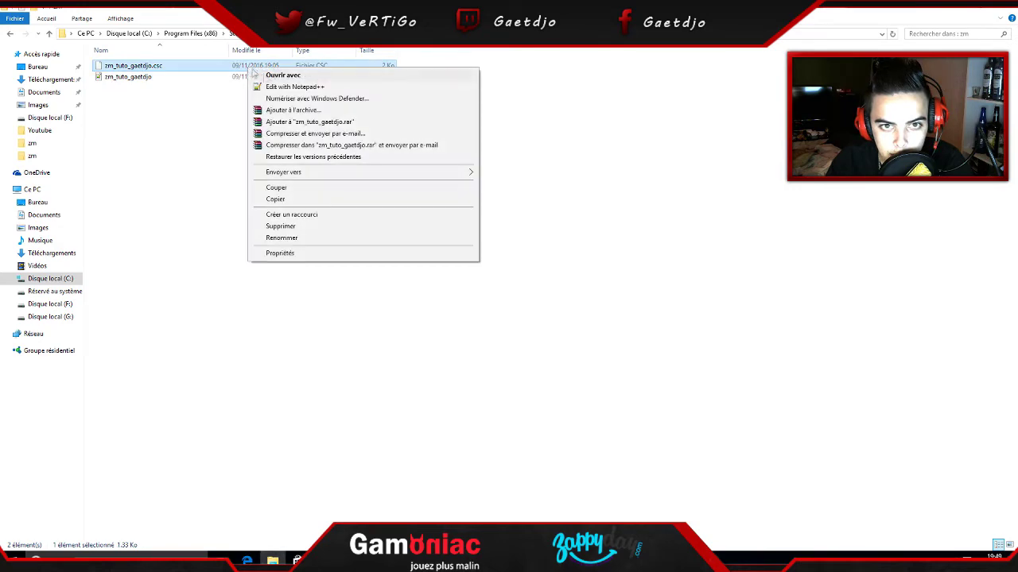
{"action": "left_click", "coordinate": [277, 87]}
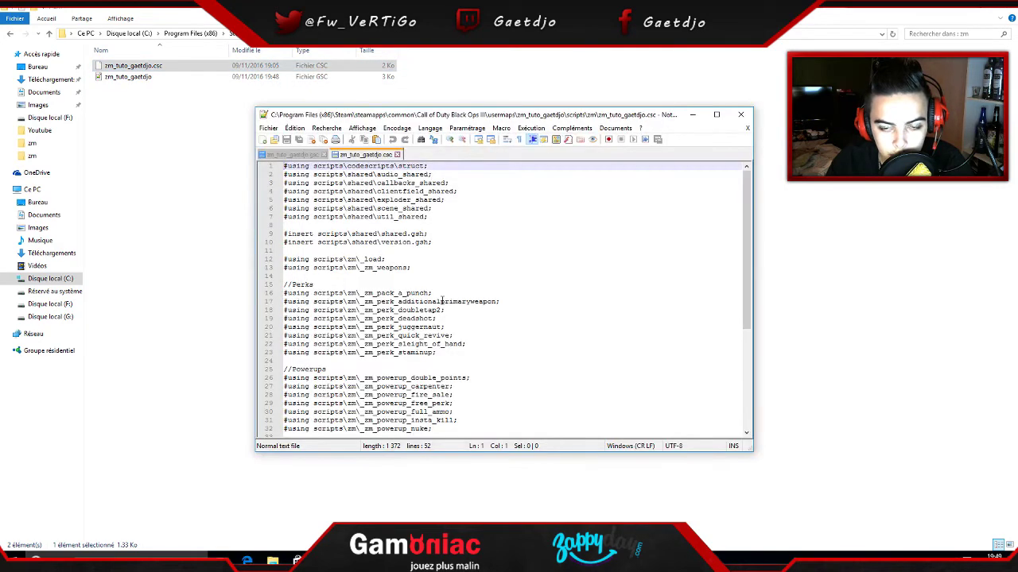
{"action": "left_click", "coordinate": [443, 353]}
{"action": "key", "text": "Return"}
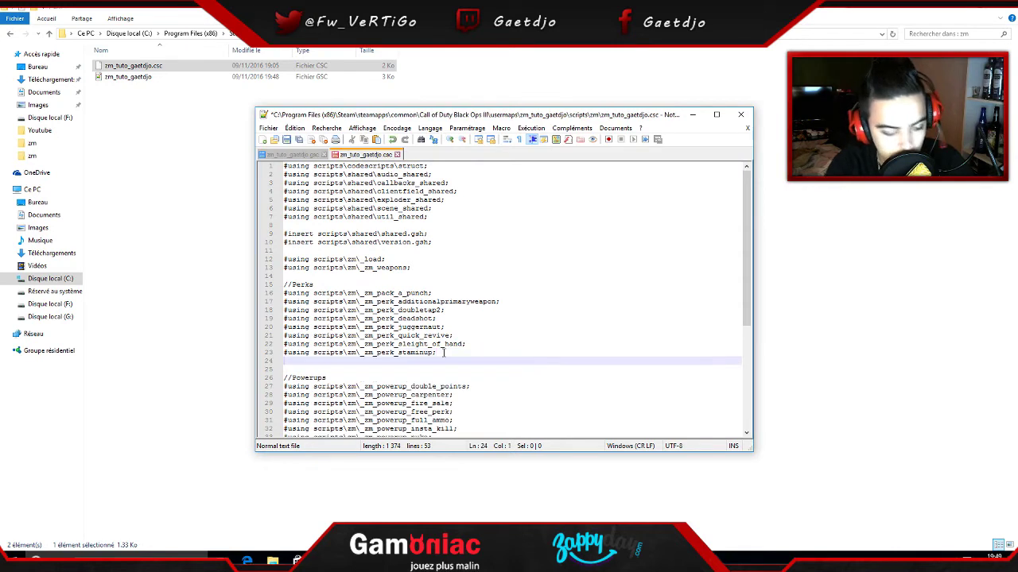
{"action": "key", "text": "ctrl+v"}
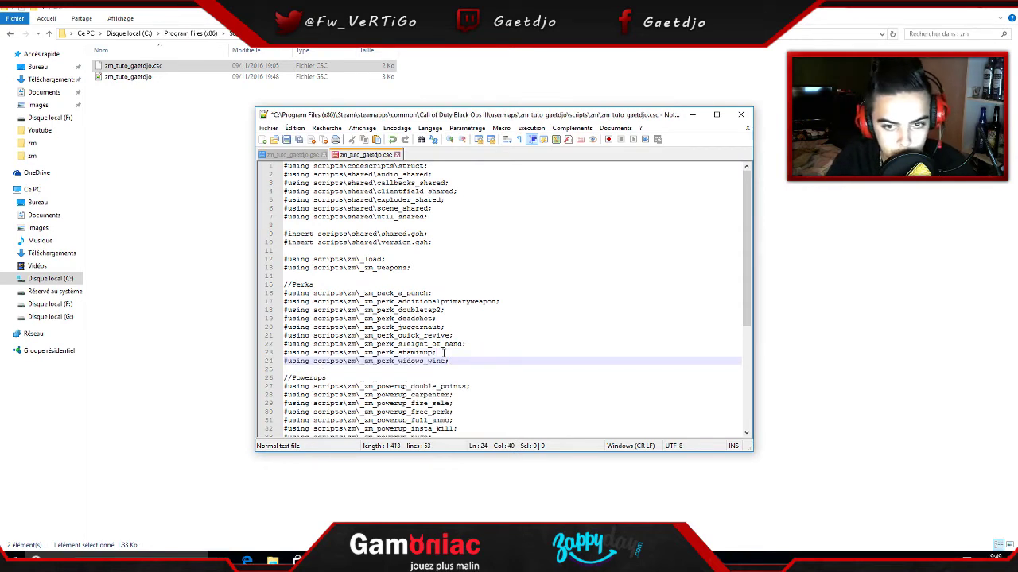
{"action": "right_click", "coordinate": [456, 360]}
{"action": "left_click", "coordinate": [445, 361]}
{"action": "left_click", "coordinate": [287, 140]}
{"action": "left_click", "coordinate": [740, 115]}
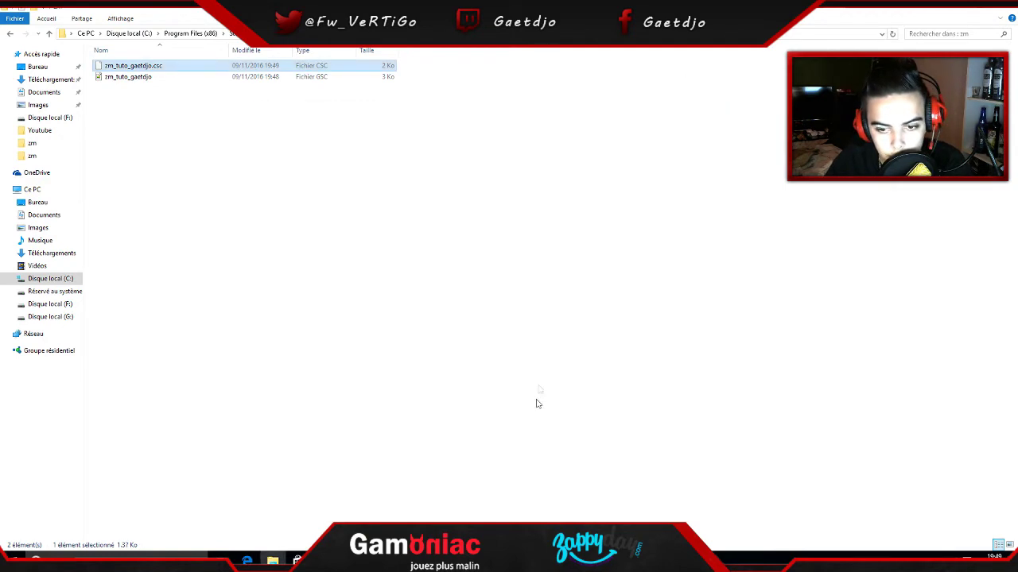
Step: Switch to the Radiant level editor, look into the zm\zm_core prefab folder, and close and reopen the Prefab Browser
{"action": "key", "text": "alt+Tab"}
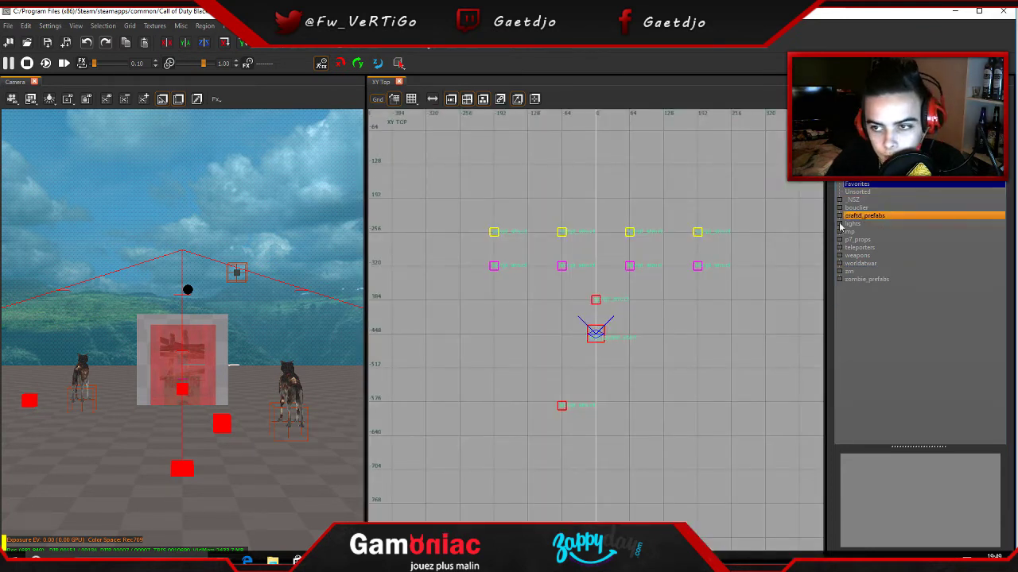
{"action": "left_click", "coordinate": [840, 273]}
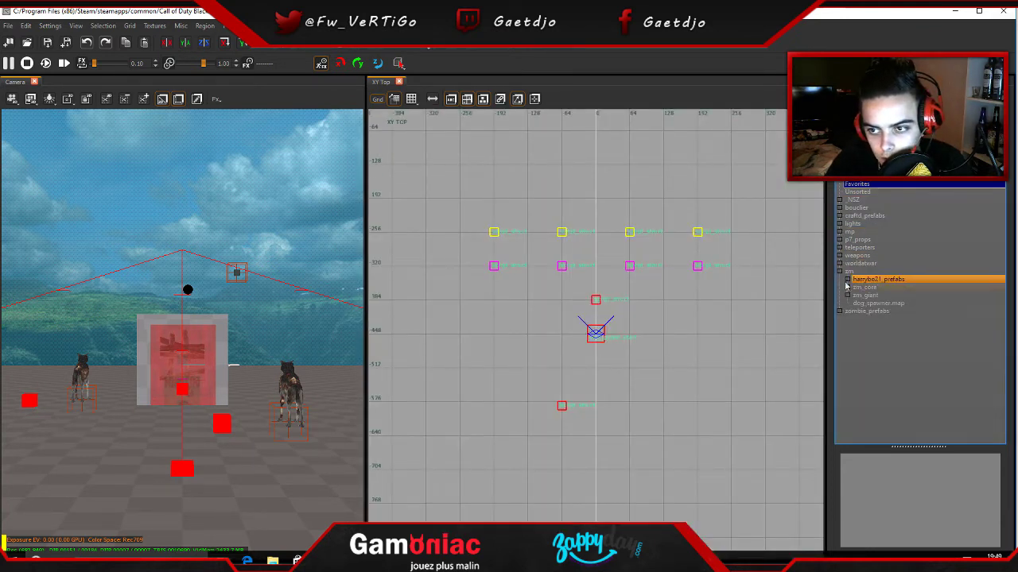
{"action": "left_click", "coordinate": [847, 288]}
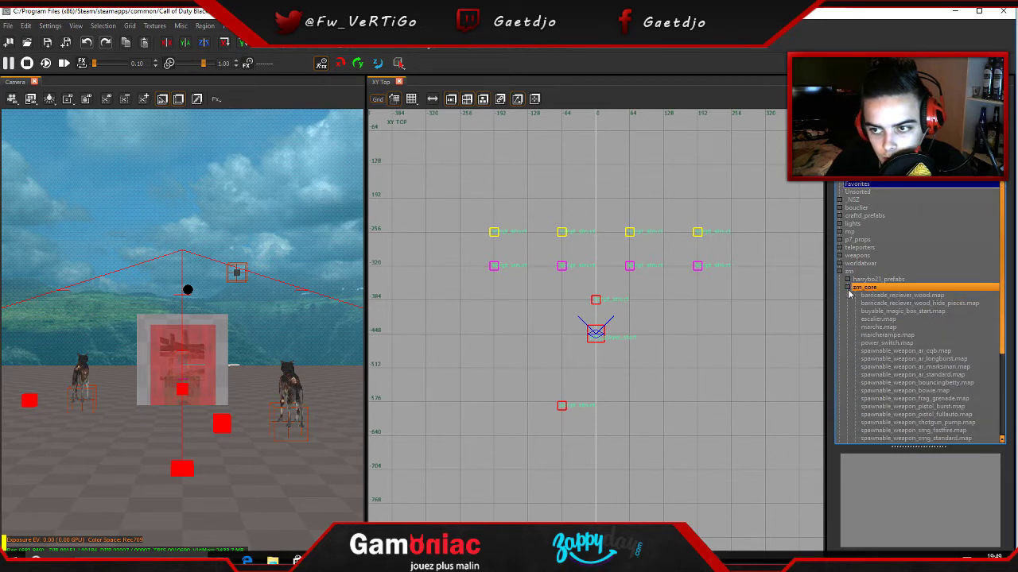
{"action": "left_click", "coordinate": [896, 82]}
{"action": "right_click", "coordinate": [760, 61]}
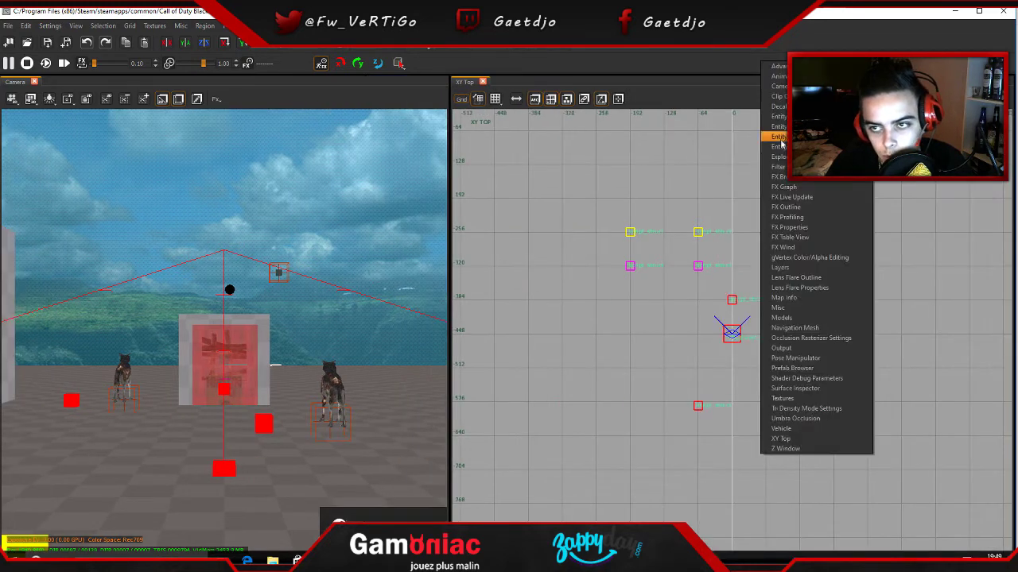
{"action": "left_click", "coordinate": [799, 370]}
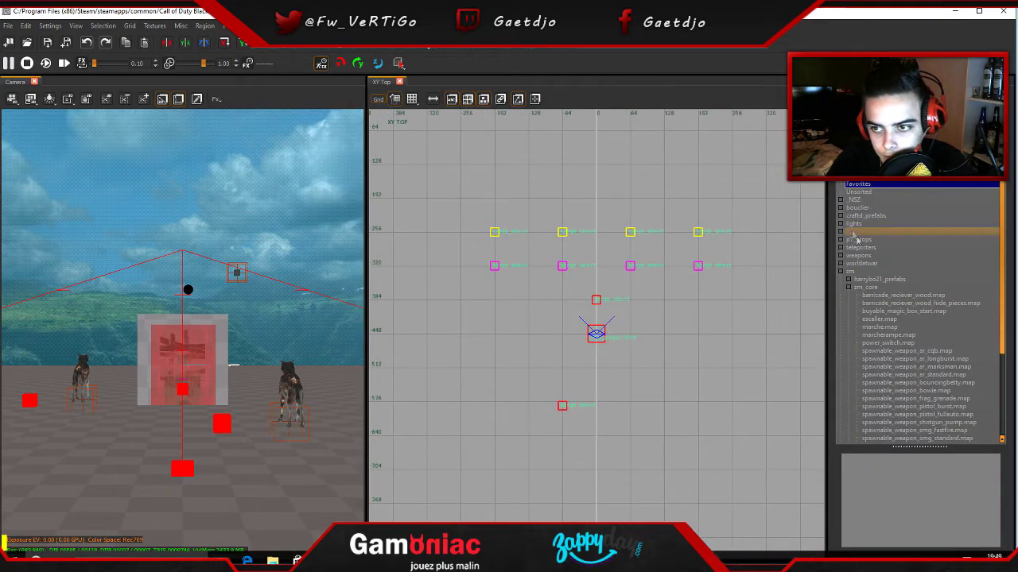
Step: Place vending_widowswine_struct.map from the zm\zm_core prefabs into the map's XY top view
{"action": "left_click", "coordinate": [846, 273]}
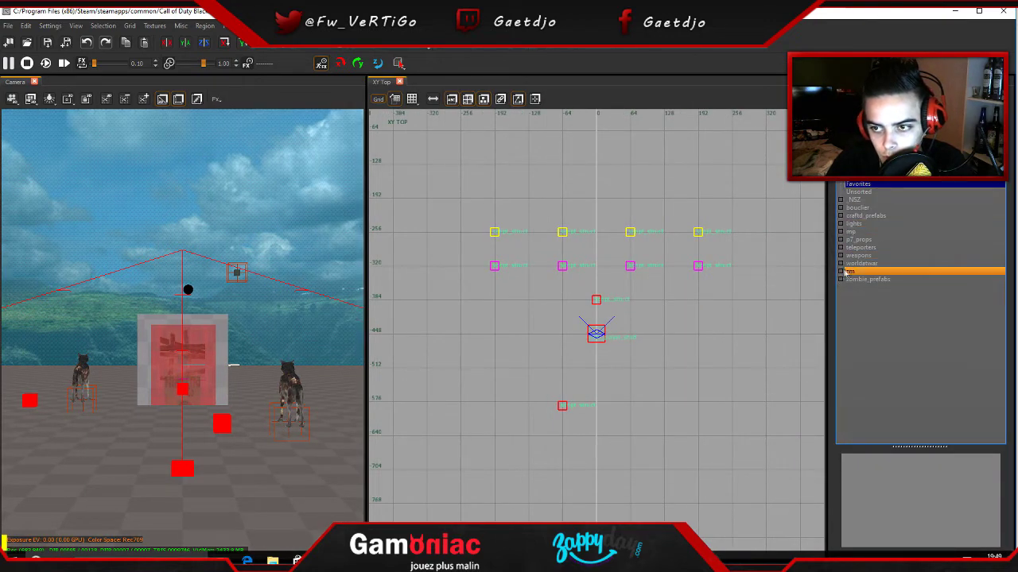
{"action": "left_click", "coordinate": [842, 274]}
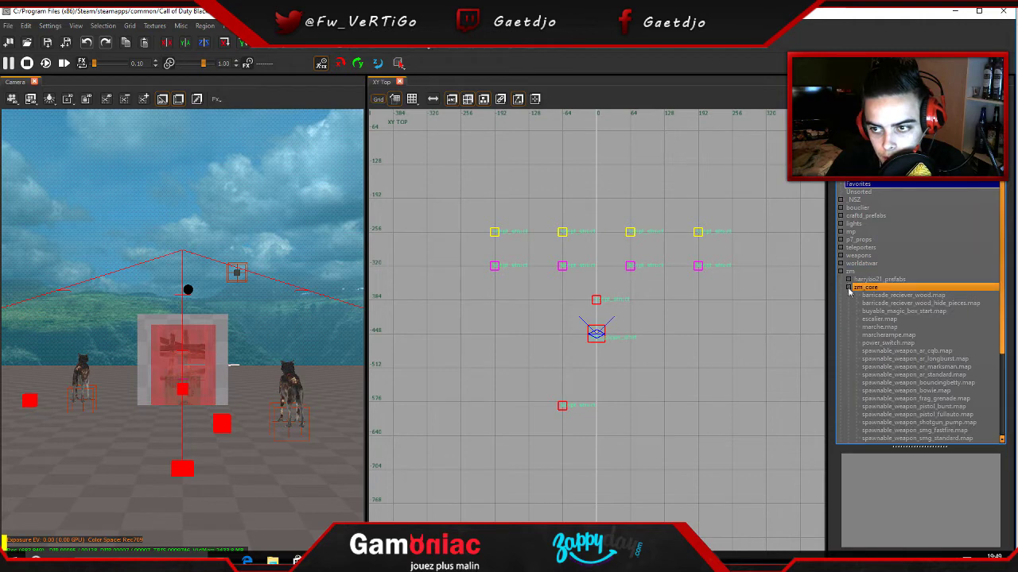
{"action": "scroll", "coordinate": [855, 303], "scroll_direction": "down", "scroll_amount": 4}
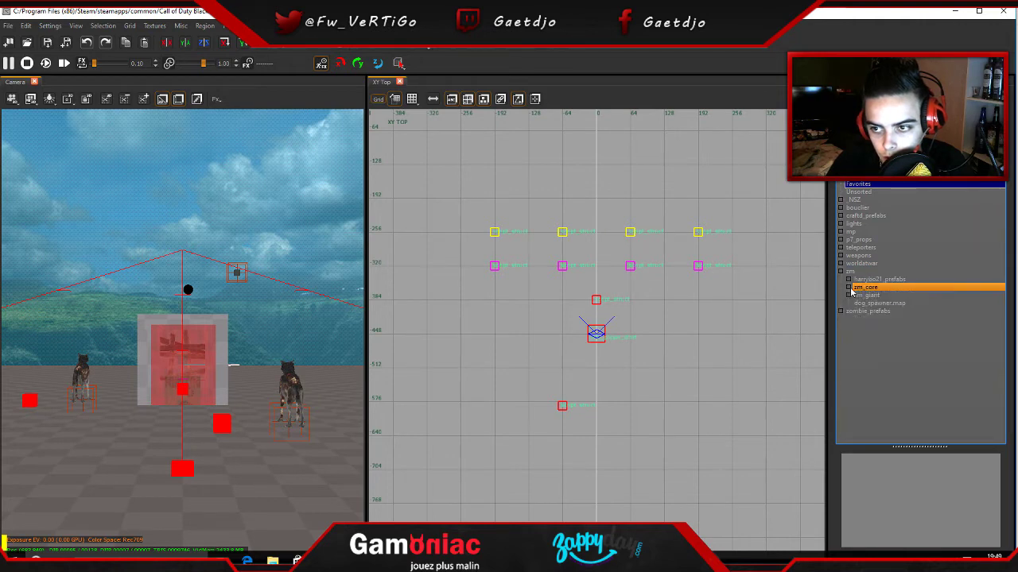
{"action": "scroll", "coordinate": [871, 317], "scroll_direction": "down", "scroll_amount": 2}
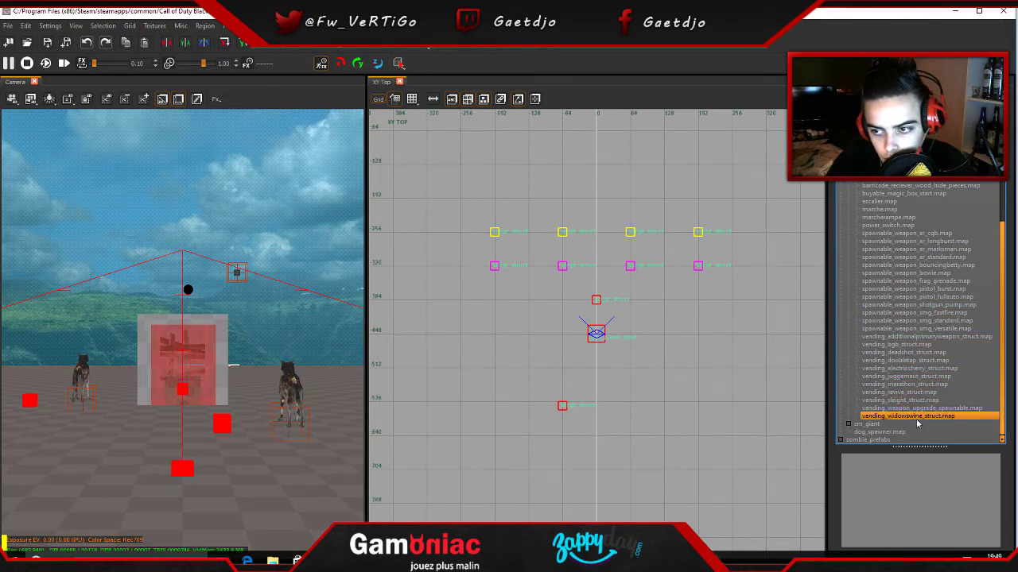
{"action": "left_click_drag", "start_coordinate": [920, 421], "coordinate": [746, 395]}
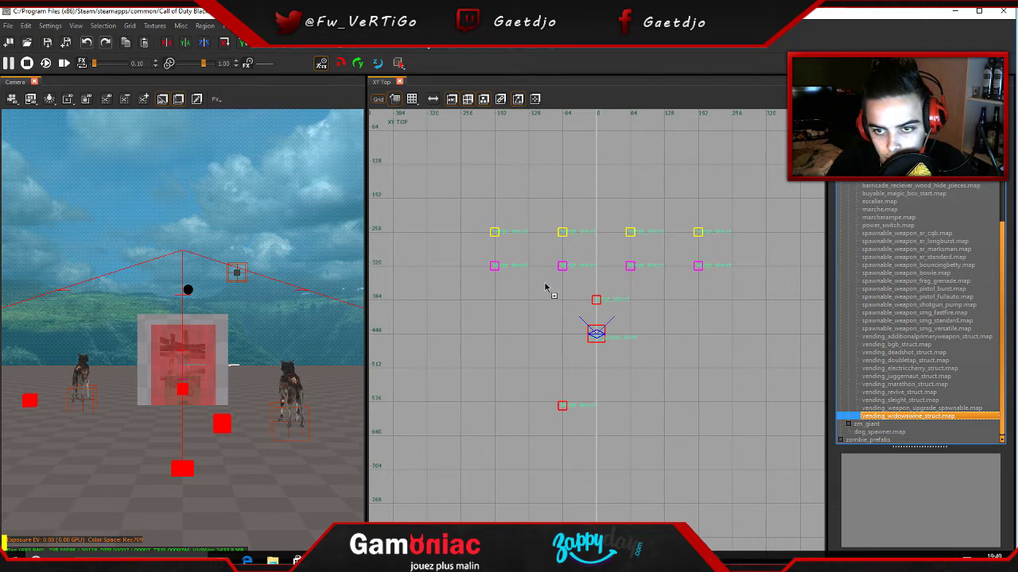
{"action": "left_click_drag", "start_coordinate": [535, 228], "coordinate": [535, 225]}
Step: Move the Widow's Wine prefab beside the row of perk machines along the long wall, aligned with them in the top view
{"action": "scroll", "coordinate": [579, 231], "scroll_direction": "down", "scroll_amount": 5}
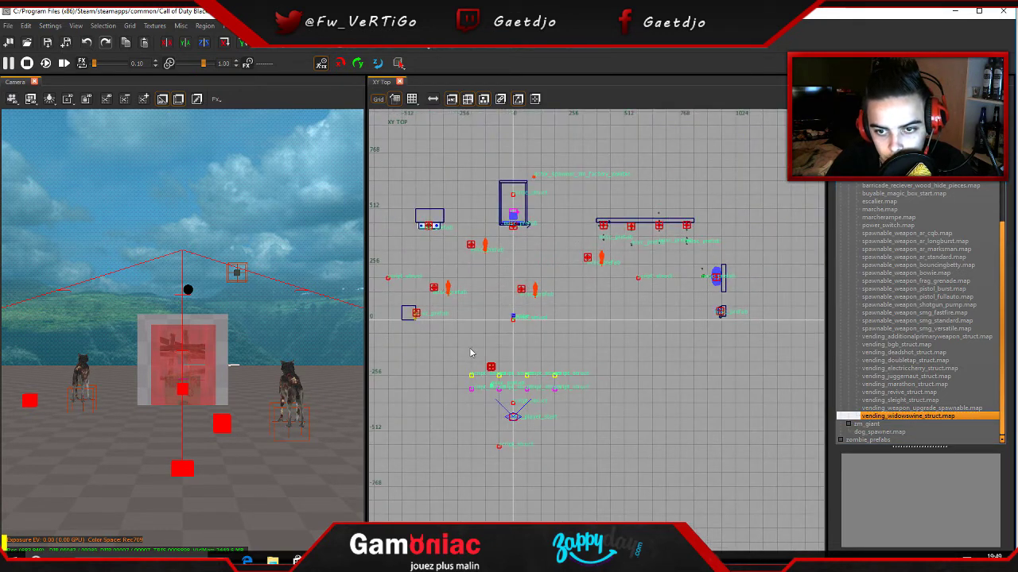
{"action": "left_click_drag", "start_coordinate": [492, 367], "coordinate": [581, 225]}
{"action": "right_click_drag", "start_coordinate": [264, 292], "coordinate": [355, 332]}
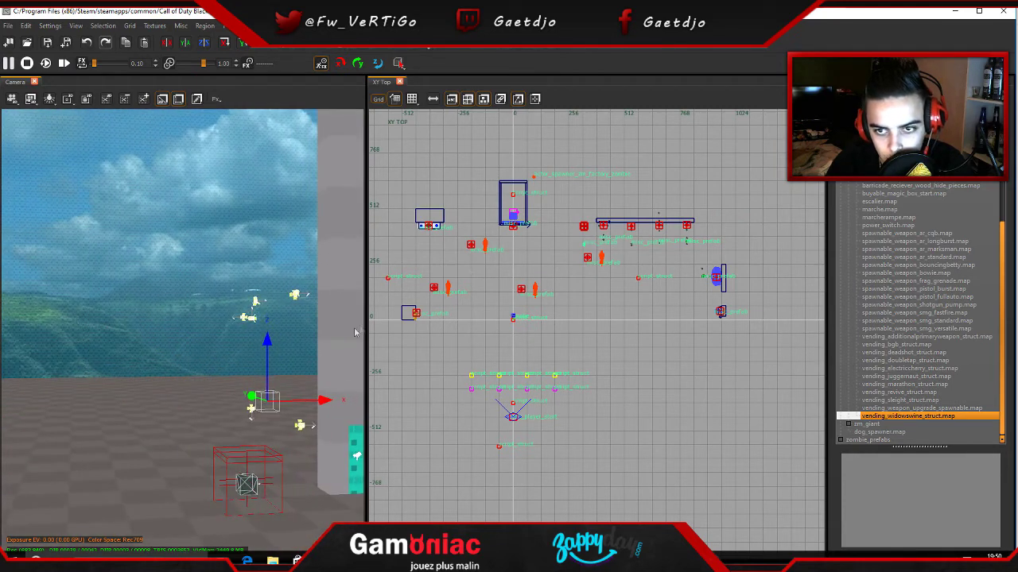
{"action": "scroll", "coordinate": [606, 224], "scroll_direction": "up", "scroll_amount": 10}
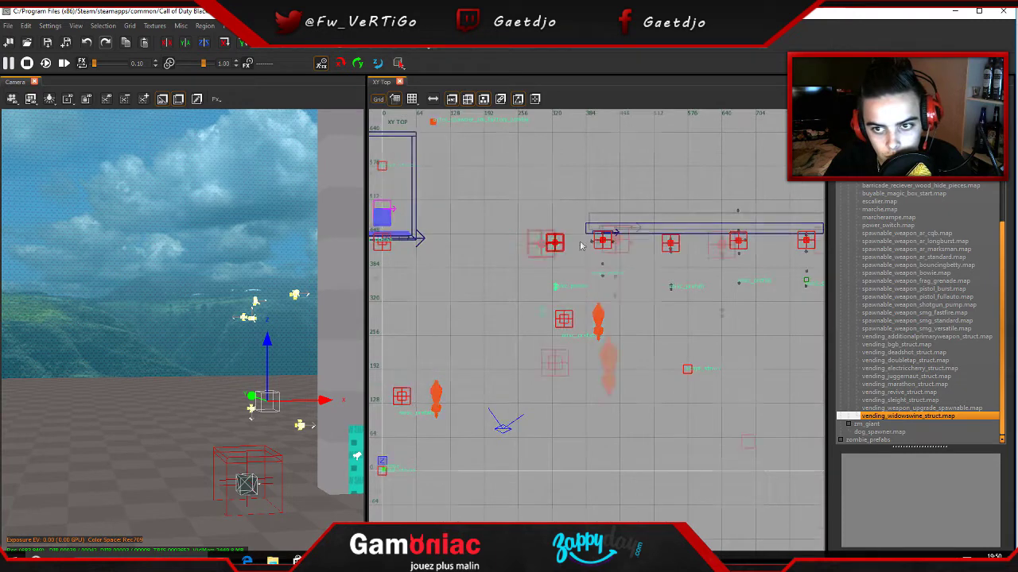
{"action": "left_click_drag", "start_coordinate": [485, 249], "coordinate": [486, 237]}
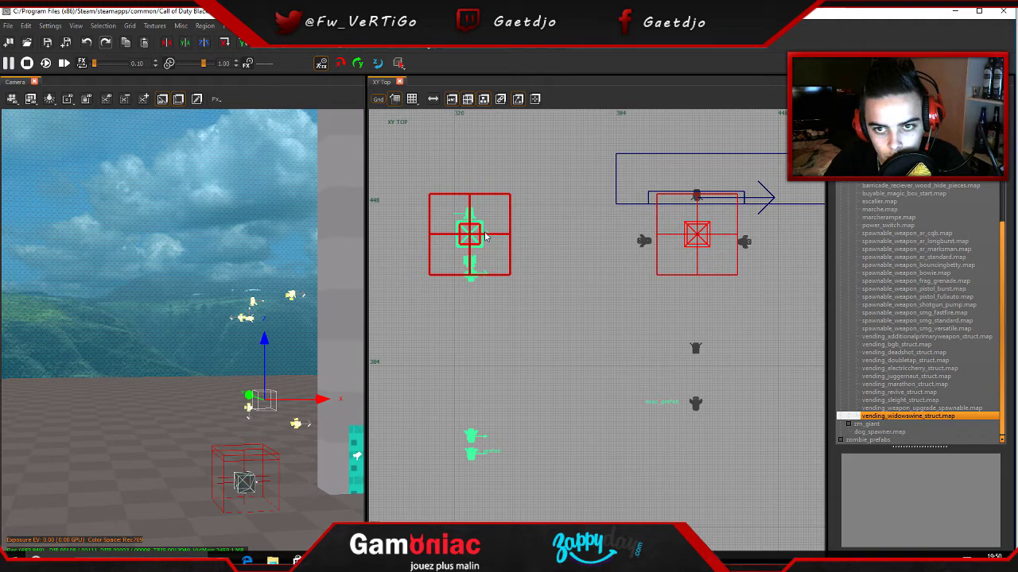
Step: Lower the Widow's Wine prefab in the XZ front view until its base lines up with the floor line at height 0
{"action": "key", "text": "ctrl+Tab"}
{"action": "scroll", "coordinate": [657, 422], "scroll_direction": "down", "scroll_amount": 2}
{"action": "right_click_drag", "start_coordinate": [656, 422], "coordinate": [495, 236]}
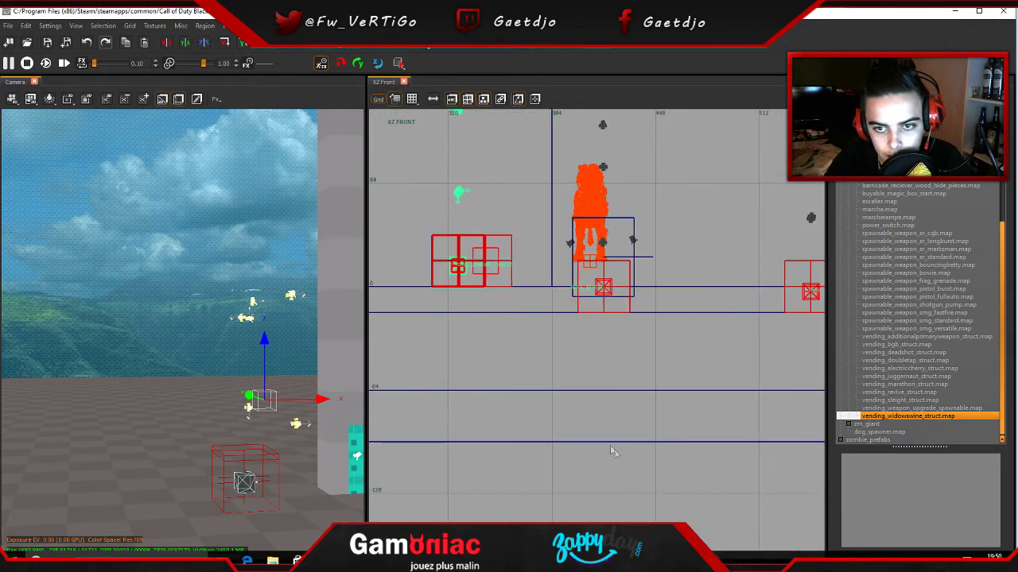
{"action": "scroll", "coordinate": [461, 301], "scroll_direction": "up", "scroll_amount": 2}
{"action": "left_click_drag", "start_coordinate": [462, 250], "coordinate": [468, 283]}
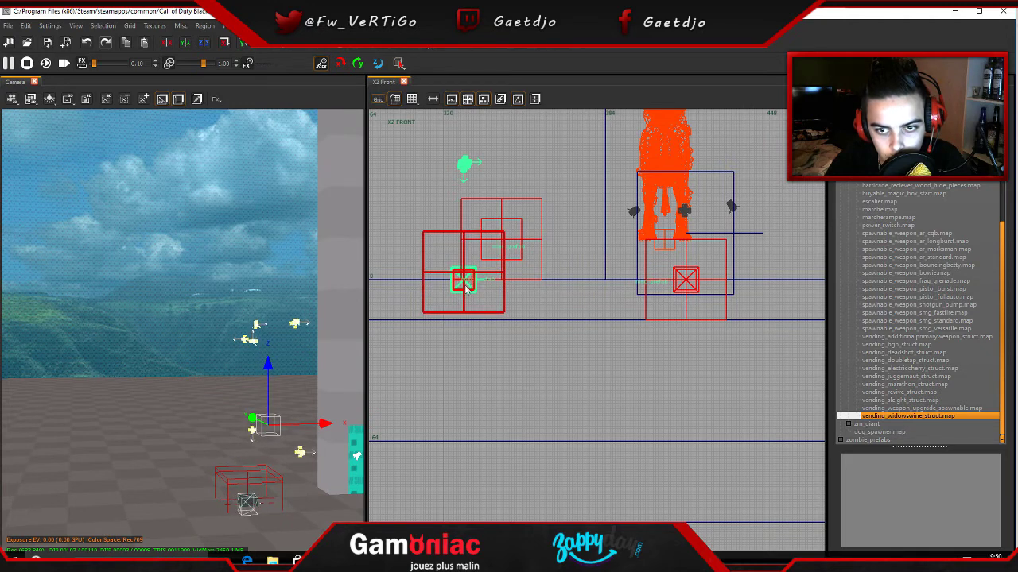
{"action": "scroll", "coordinate": [466, 291], "scroll_direction": "up", "scroll_amount": 8}
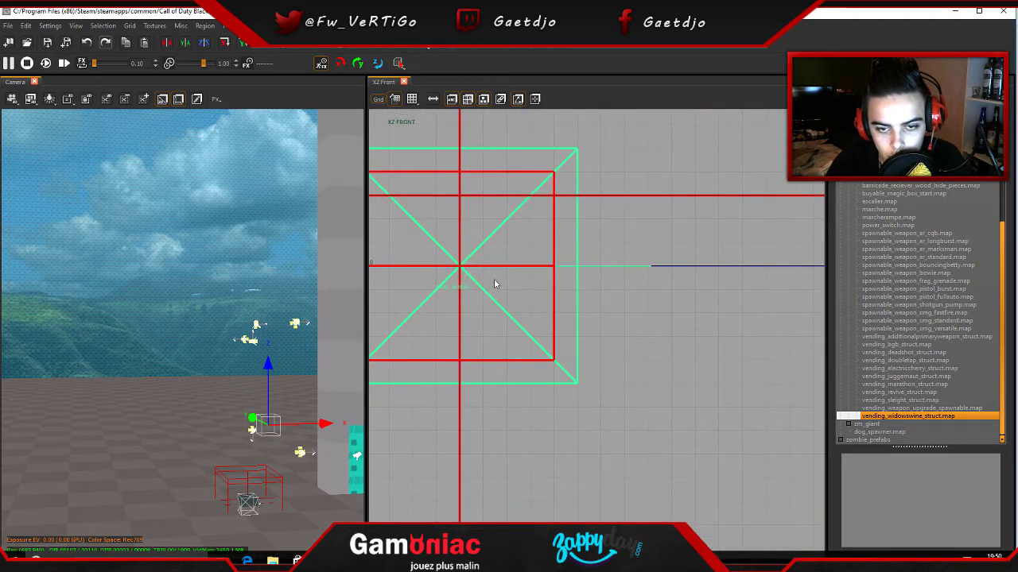
{"action": "scroll", "coordinate": [482, 286], "scroll_direction": "down", "scroll_amount": 4}
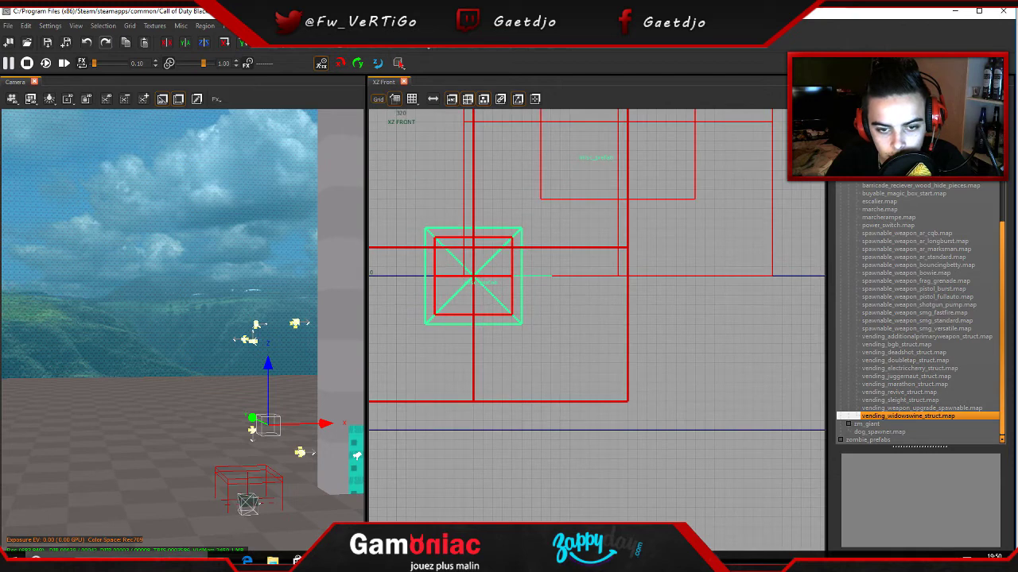
Step: Deselect the prefab and check its placement beside the other perk machines in the camera, side and top views
{"action": "key", "text": "Escape"}
{"action": "mouse_move", "coordinate": [245, 497]}
{"action": "right_mouse_down"}
{"action": "mouse_move", "coordinate": [349, 438]}
{"action": "mouse_move", "coordinate": [244, 484]}
{"action": "right_mouse_up"}
{"action": "left_click", "coordinate": [205, 471]}
{"action": "key", "text": "Escape"}
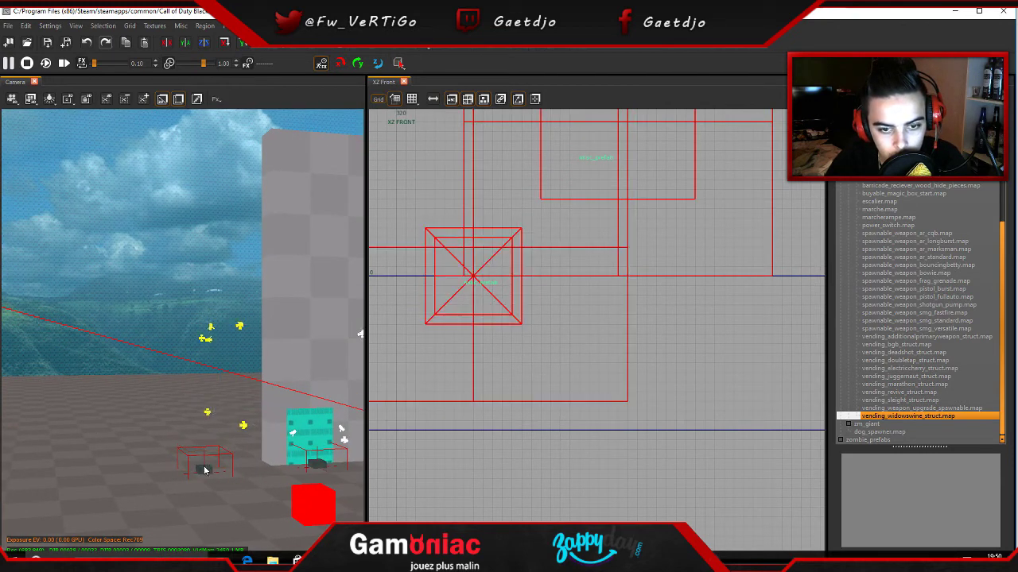
{"action": "scroll", "coordinate": [551, 334], "scroll_direction": "down", "scroll_amount": 3}
{"action": "key", "text": "ctrl+Tab"}
{"action": "key", "text": "ctrl+Tab"}
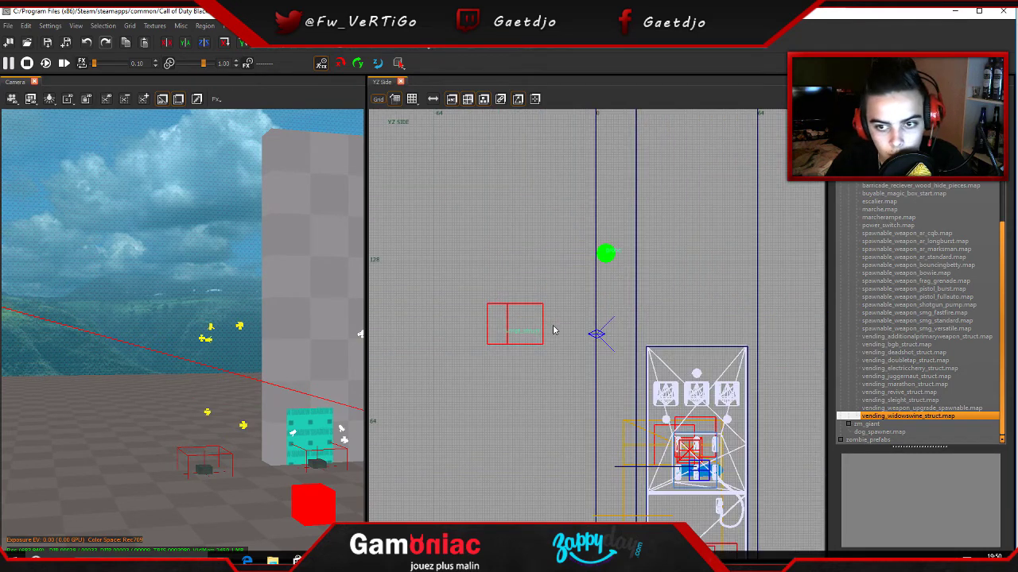
{"action": "right_click_drag", "start_coordinate": [576, 225], "coordinate": [478, 493]}
{"action": "scroll", "coordinate": [581, 325], "scroll_direction": "up", "scroll_amount": 1}
{"action": "scroll", "coordinate": [520, 396], "scroll_direction": "up", "scroll_amount": 2}
{"action": "right_click_drag", "start_coordinate": [519, 419], "coordinate": [513, 307]}
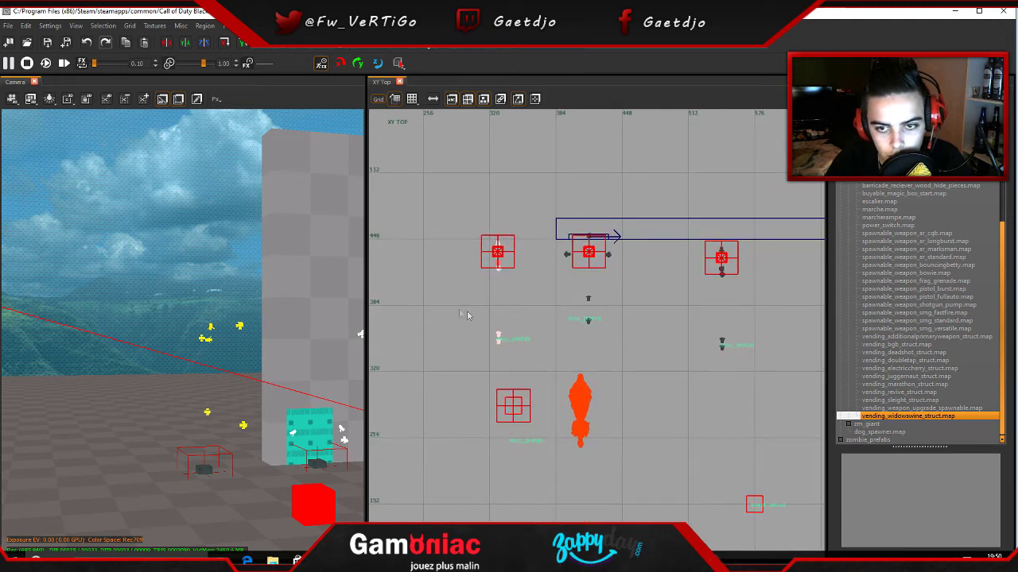
{"action": "scroll", "coordinate": [498, 341], "scroll_direction": "up", "scroll_amount": 4}
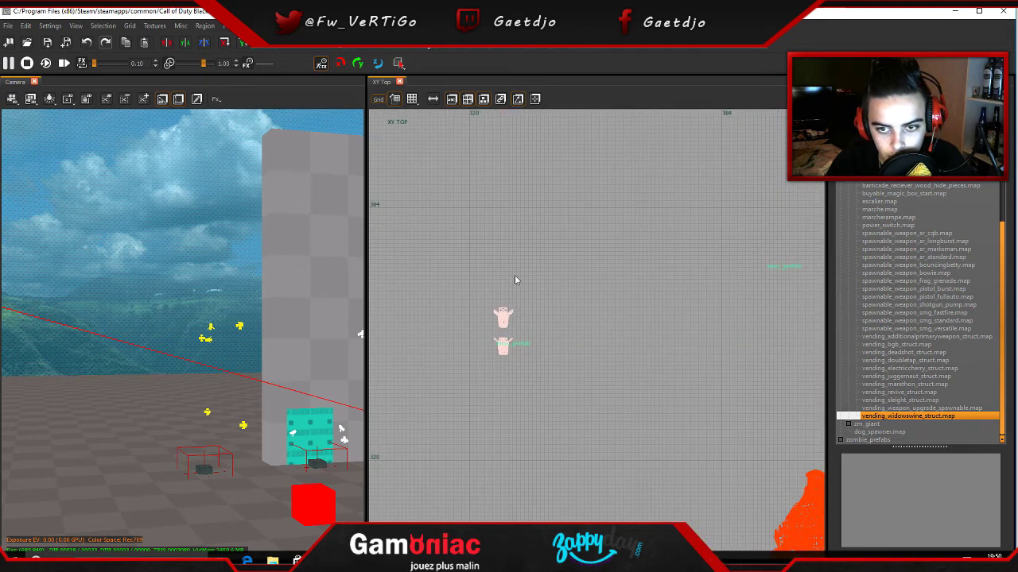
{"action": "scroll", "coordinate": [514, 275], "scroll_direction": "down", "scroll_amount": 5}
{"action": "right_click_drag", "start_coordinate": [510, 166], "coordinate": [521, 239]}
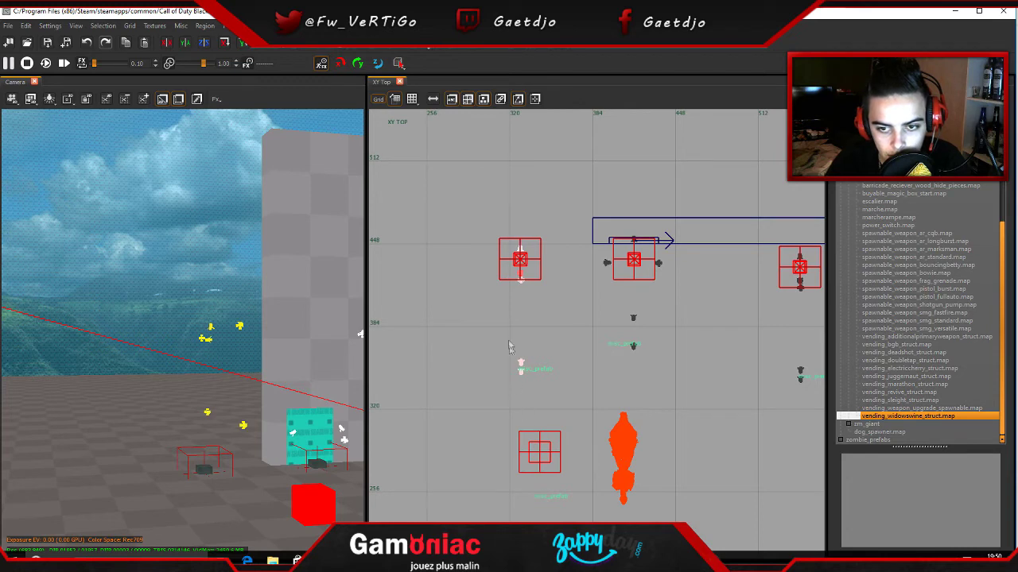
{"action": "right_click_drag", "start_coordinate": [362, 386], "coordinate": [278, 386]}
Step: Save the map containing the Widow's Wine prefab and close Radiant
{"action": "left_click", "coordinate": [8, 26]}
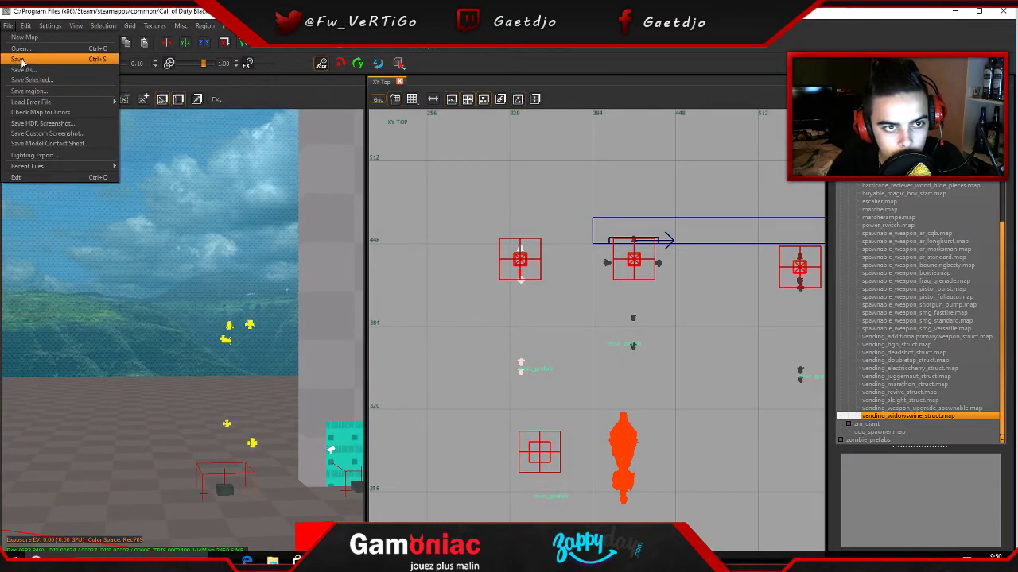
{"action": "left_click", "coordinate": [19, 59]}
{"action": "left_click", "coordinate": [1000, 12]}
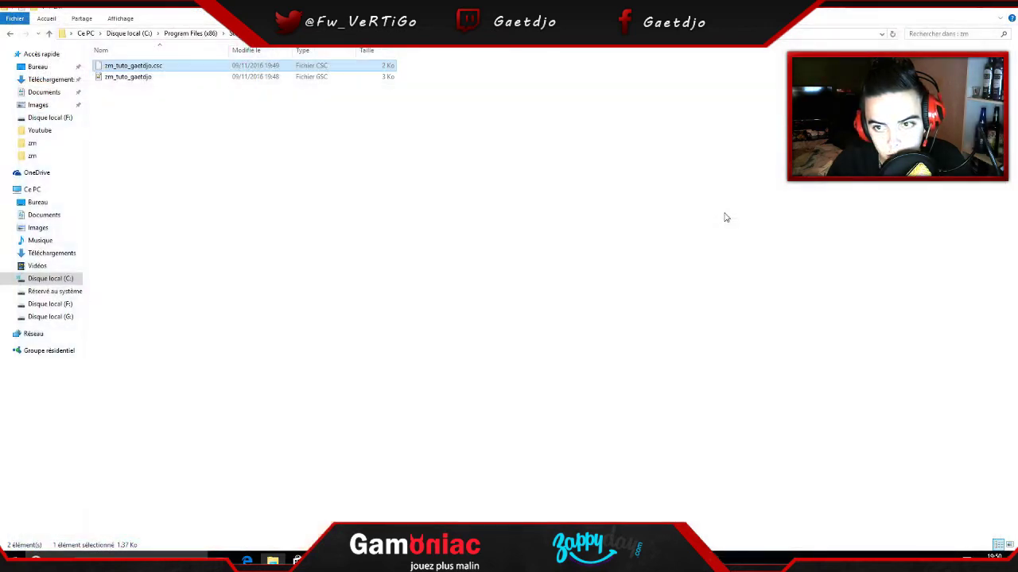
Step: Close the zm scripts folder window and build the zm_tuto_gaetdjo map from the Mod Tools Launcher
{"action": "left_click", "coordinate": [1011, 9]}
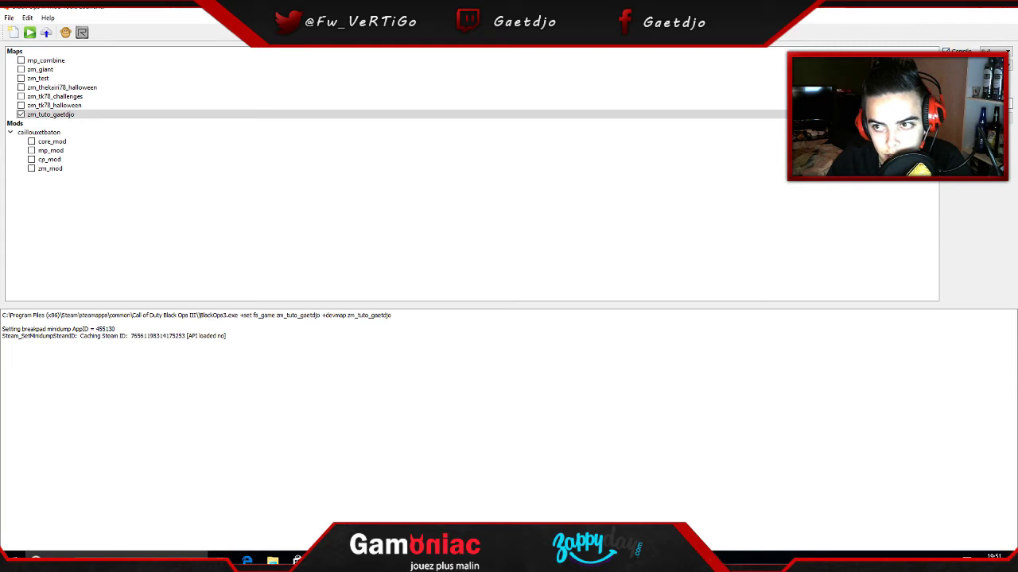
{"action": "key", "text": "ctrl+b"}
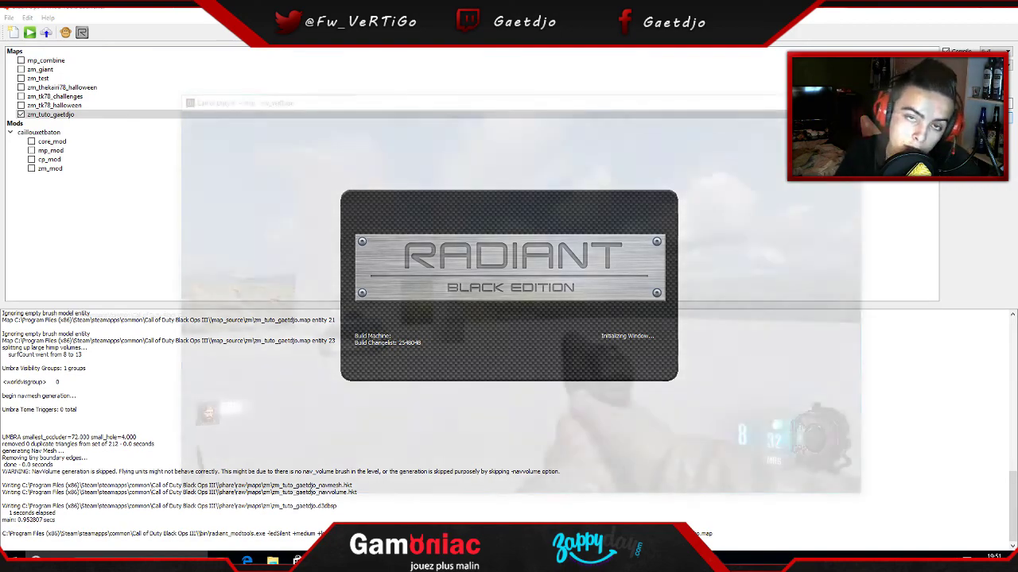
Step: In the running game, walk to the Widow's Wine machine, inspect it and fire a few test shots at it
{"action": "key", "text": "w"}
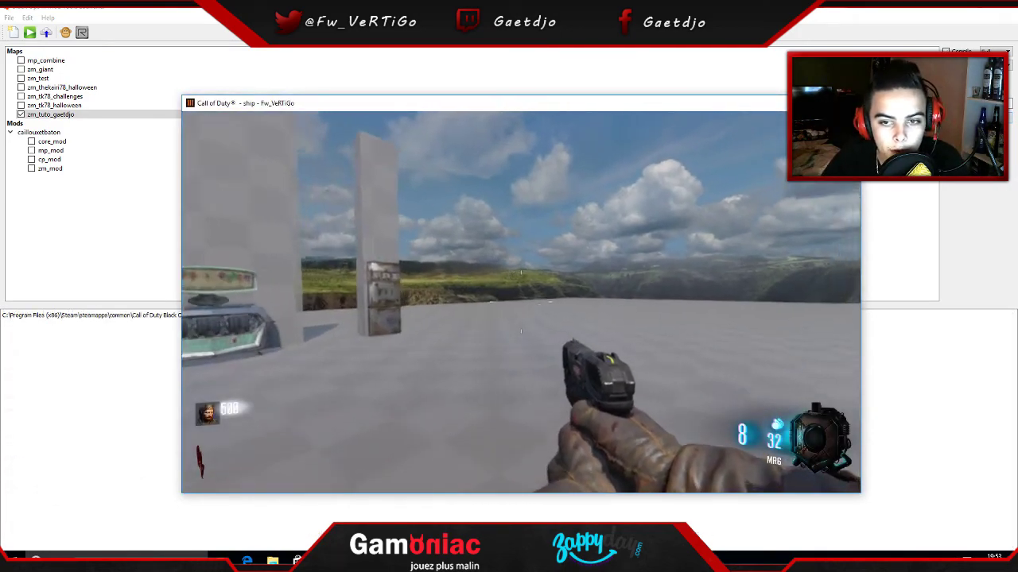
{"action": "key", "text": "shift"}
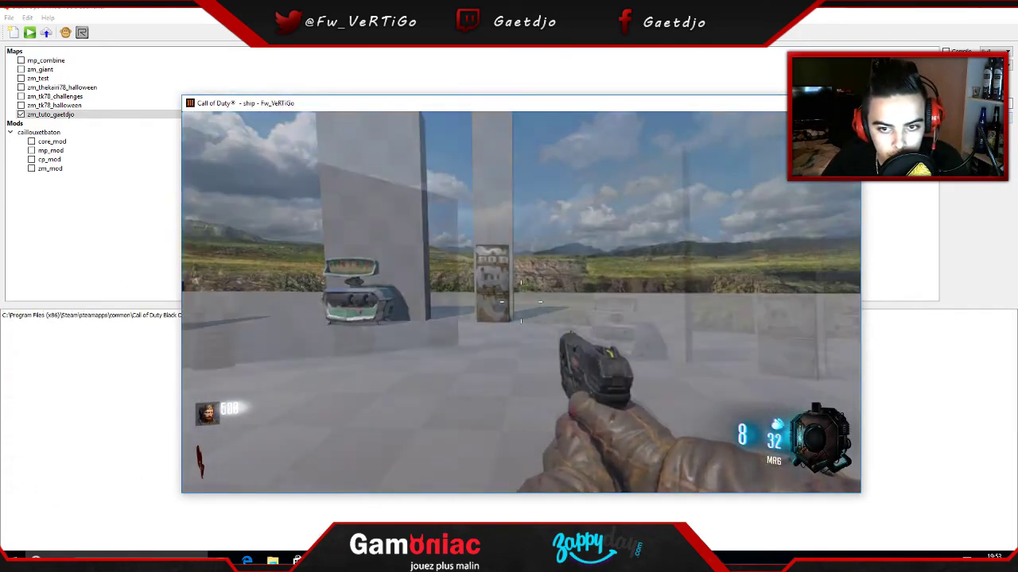
{"action": "key", "text": "w"}
{"action": "key", "text": "shift"}
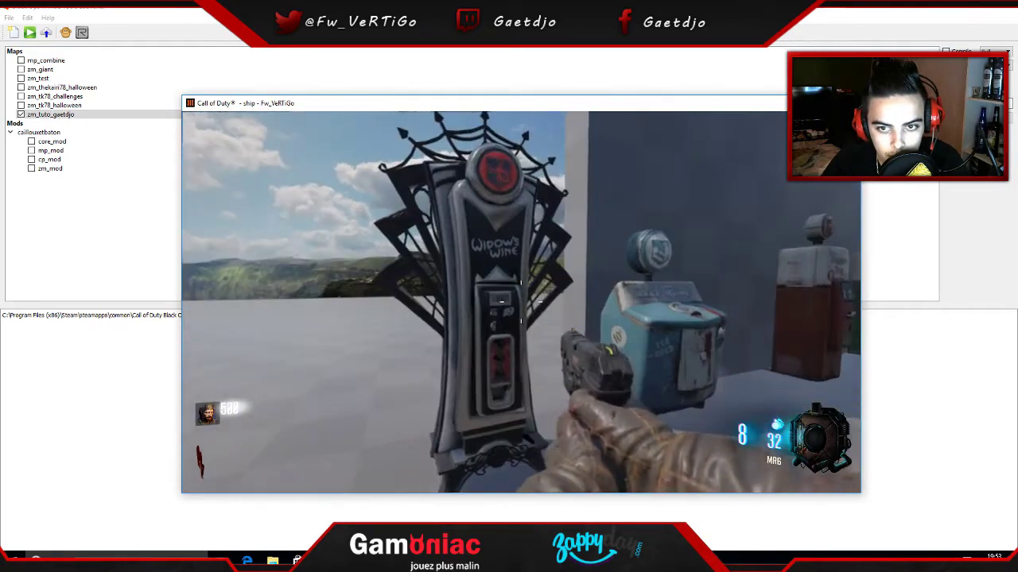
{"action": "left_click", "coordinate": [521, 302]}
{"action": "left_click", "coordinate": [521, 302]}
{"action": "left_click", "coordinate": [520, 302]}
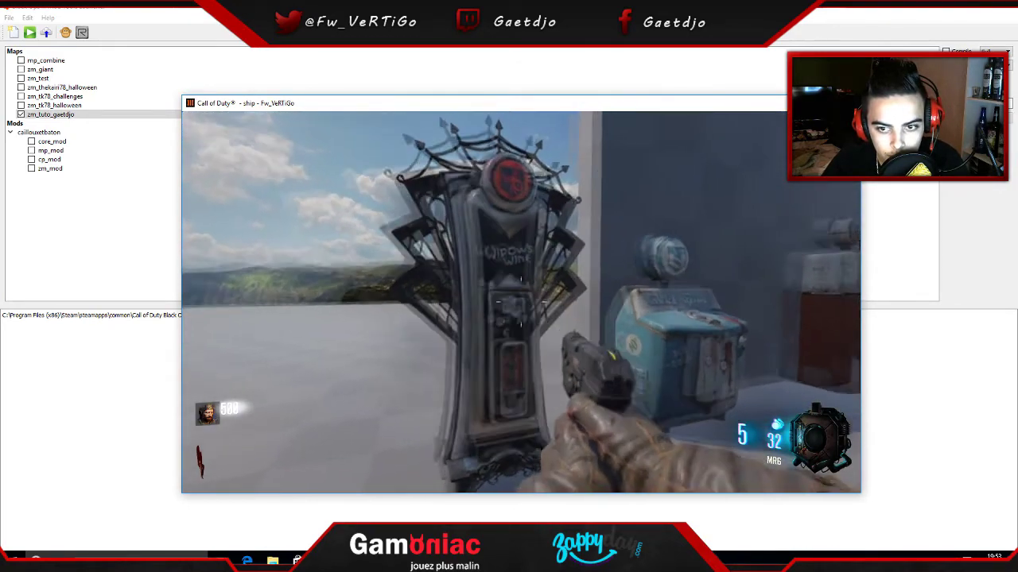
Step: Run to the power switch on the narrow pillar and turn on the power
{"action": "key", "text": "w"}
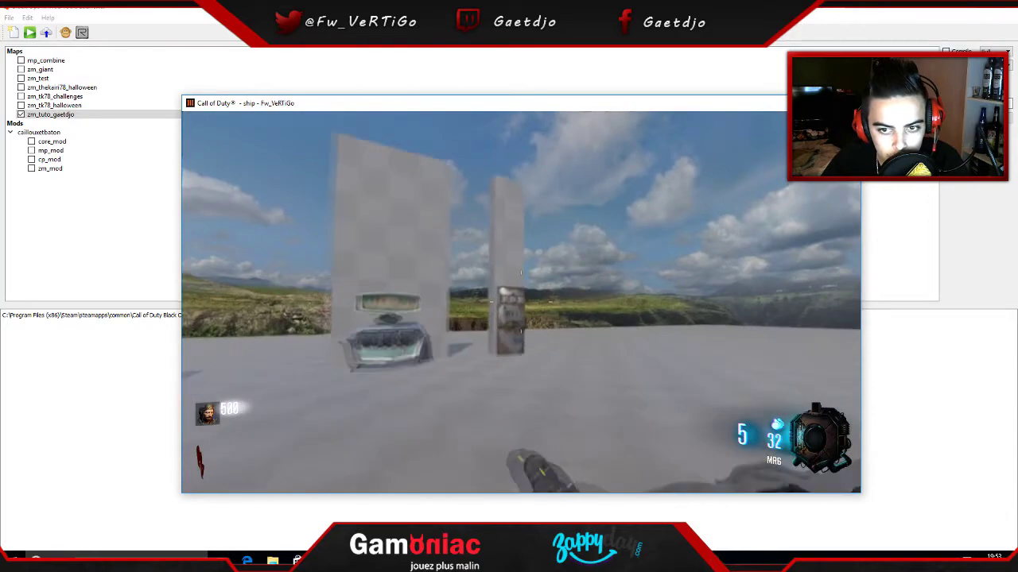
{"action": "key", "text": "w"}
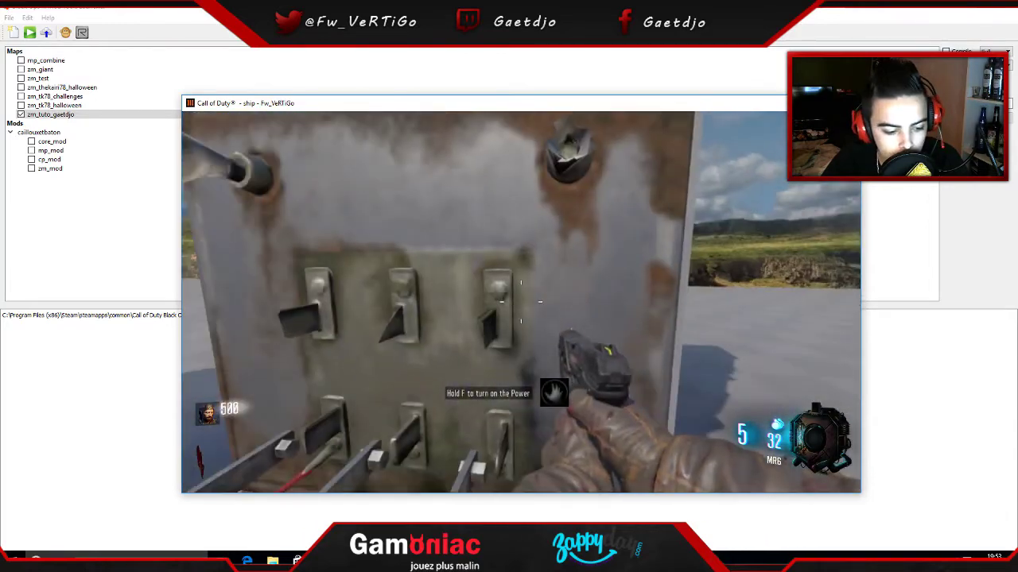
{"action": "key", "text": "f"}
Step: Run back past the Widow's Wine machine, shoot the approaching zombies and reload the MR6 pistol
{"action": "key", "text": "shift+w"}
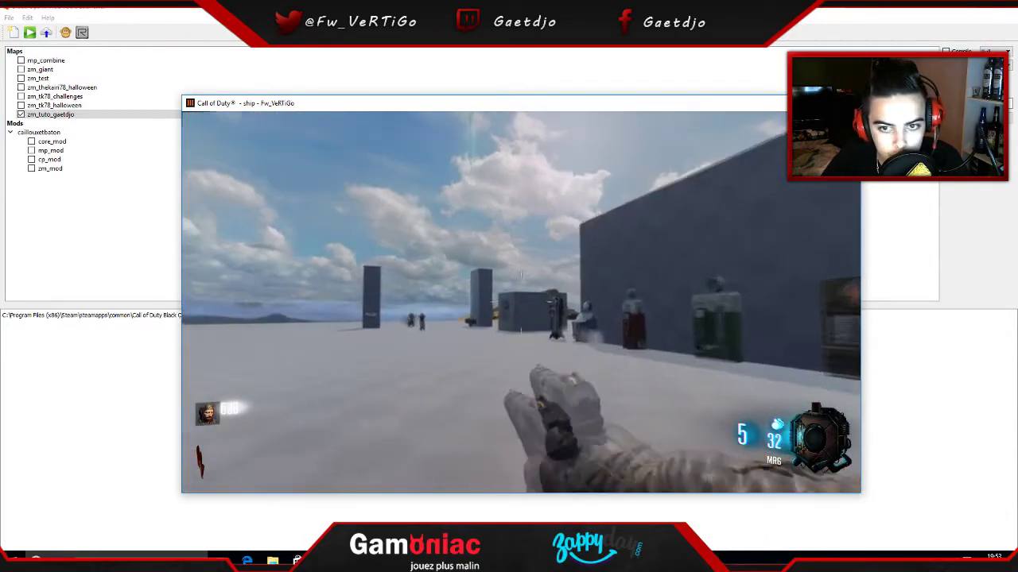
{"action": "key", "text": "w"}
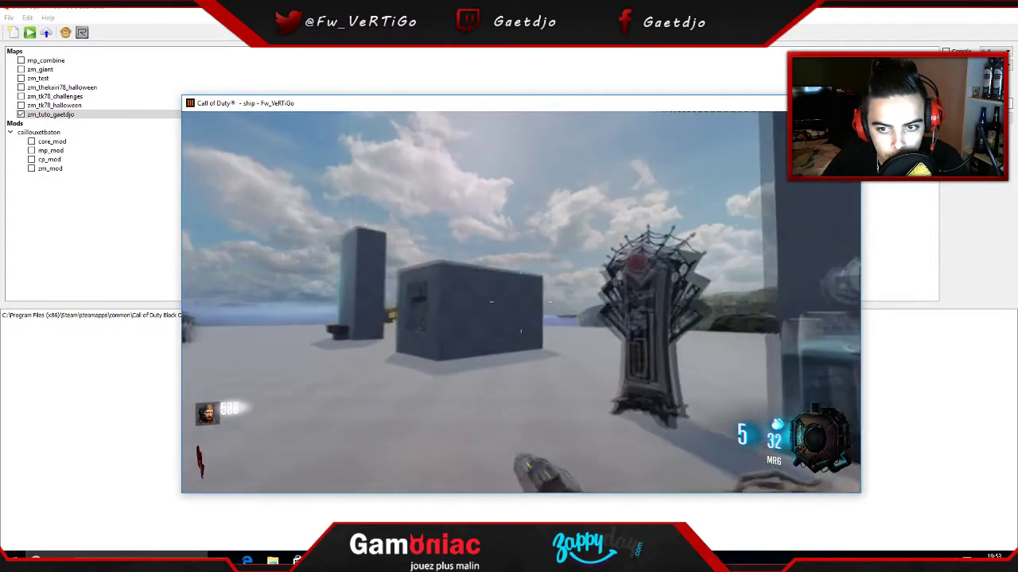
{"action": "key", "text": "w"}
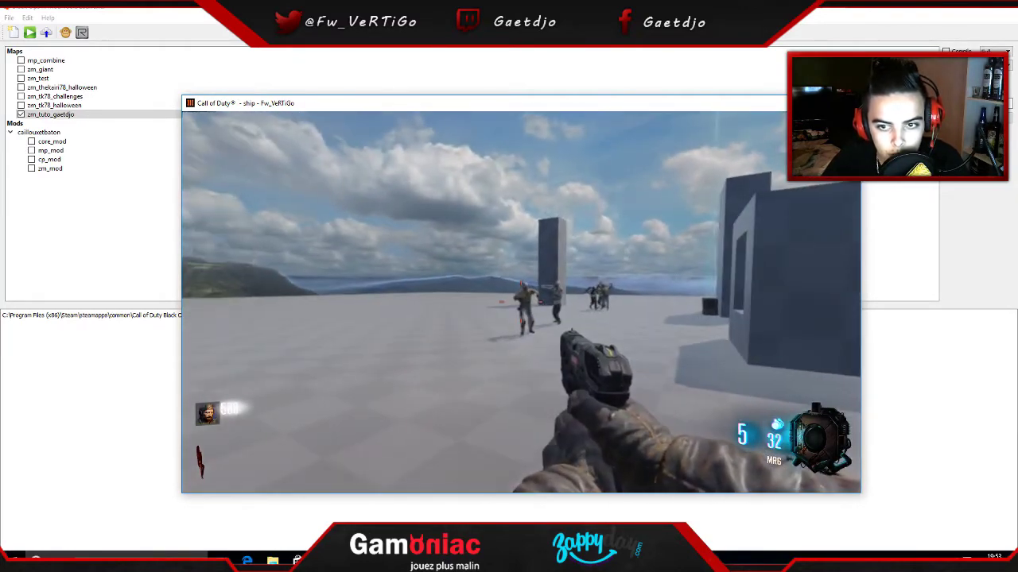
{"action": "left_click", "coordinate": [520, 302]}
{"action": "left_click", "coordinate": [521, 302]}
{"action": "left_click", "coordinate": [521, 303]}
{"action": "left_click", "coordinate": [520, 302]}
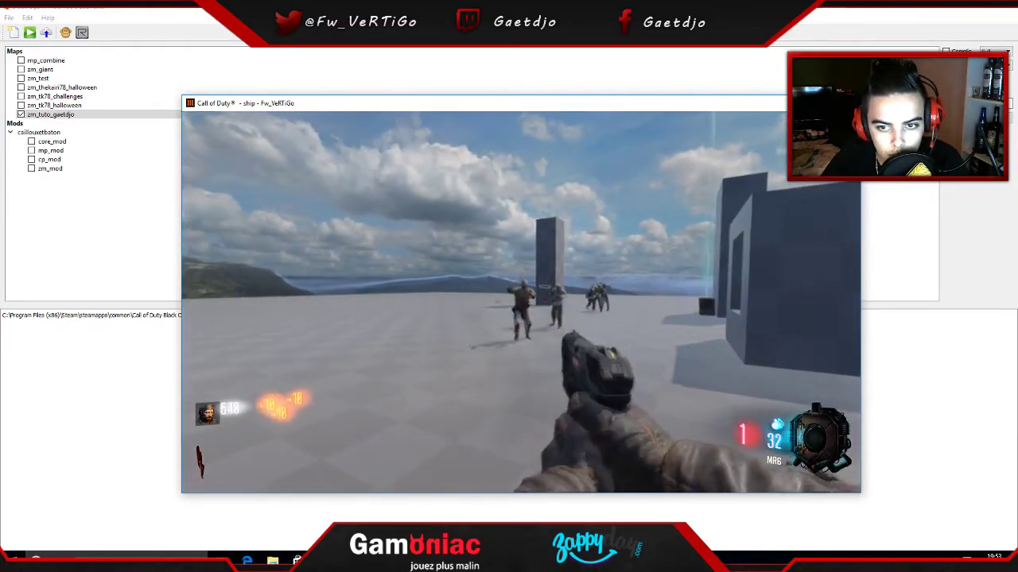
{"action": "key", "text": "w"}
{"action": "left_click", "coordinate": [521, 302]}
{"action": "key", "text": "r"}
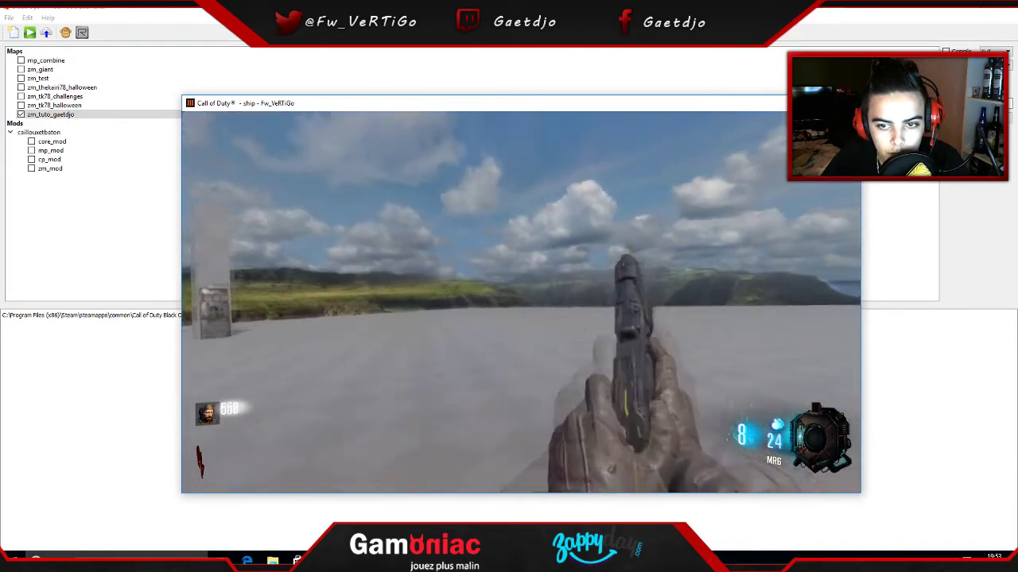
Step: Aim at the next group of zombies and keep shooting them with the MR6 to earn points for the perk
{"action": "key", "text": "w"}
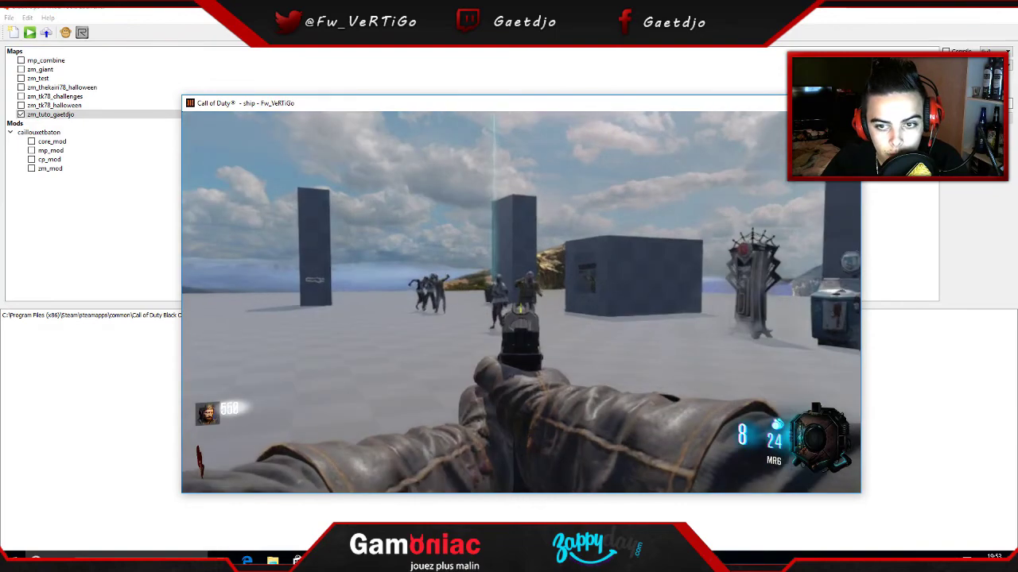
{"action": "left_click", "coordinate": [520, 302]}
{"action": "left_click", "coordinate": [521, 302]}
{"action": "left_click", "coordinate": [521, 302]}
{"action": "left_click", "coordinate": [521, 303]}
{"action": "left_click", "coordinate": [520, 302]}
{"action": "left_click", "coordinate": [521, 302]}
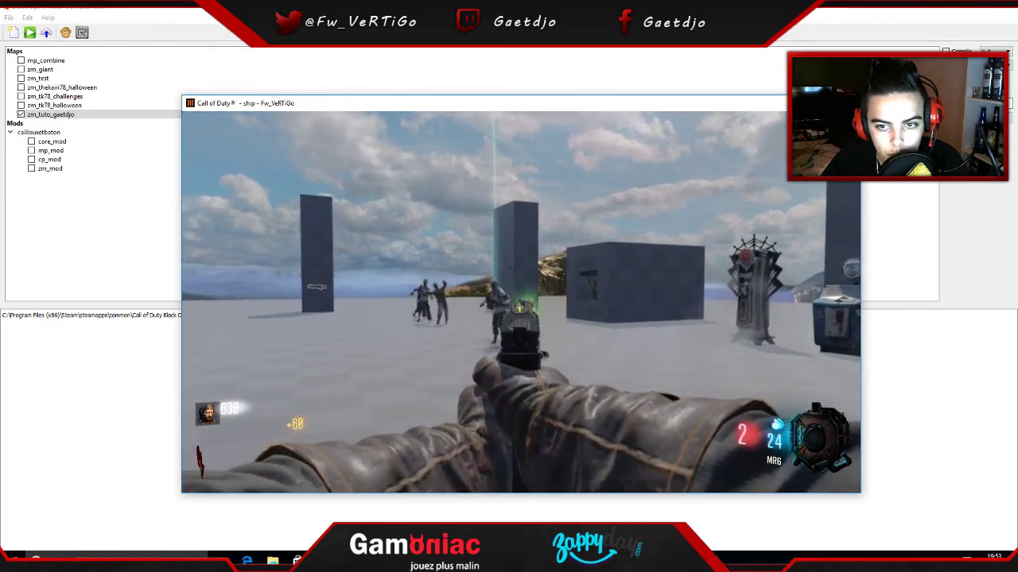
{"action": "left_click", "coordinate": [521, 303]}
{"action": "left_click", "coordinate": [521, 302]}
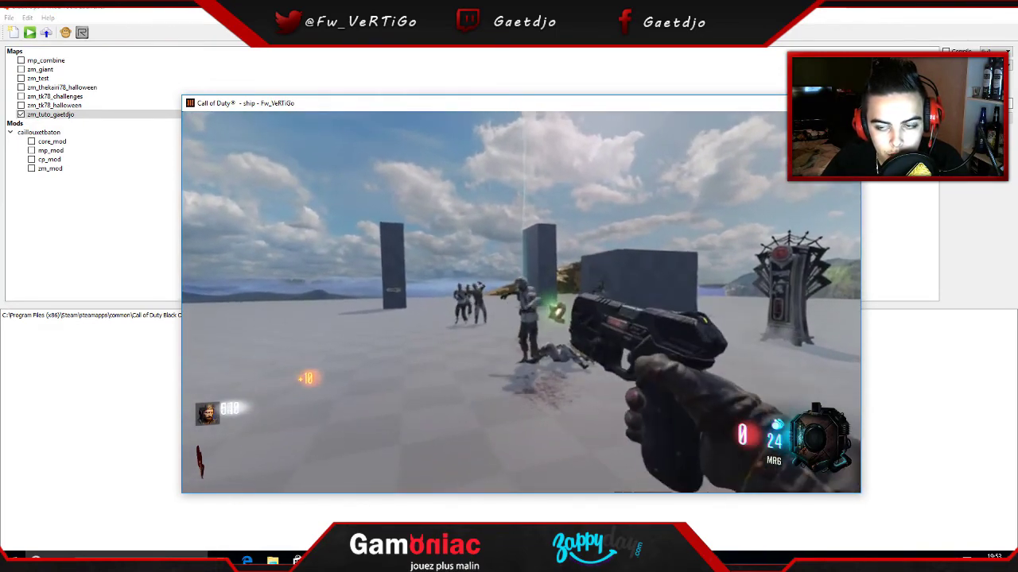
{"action": "left_click", "coordinate": [520, 302]}
{"action": "left_click", "coordinate": [521, 302]}
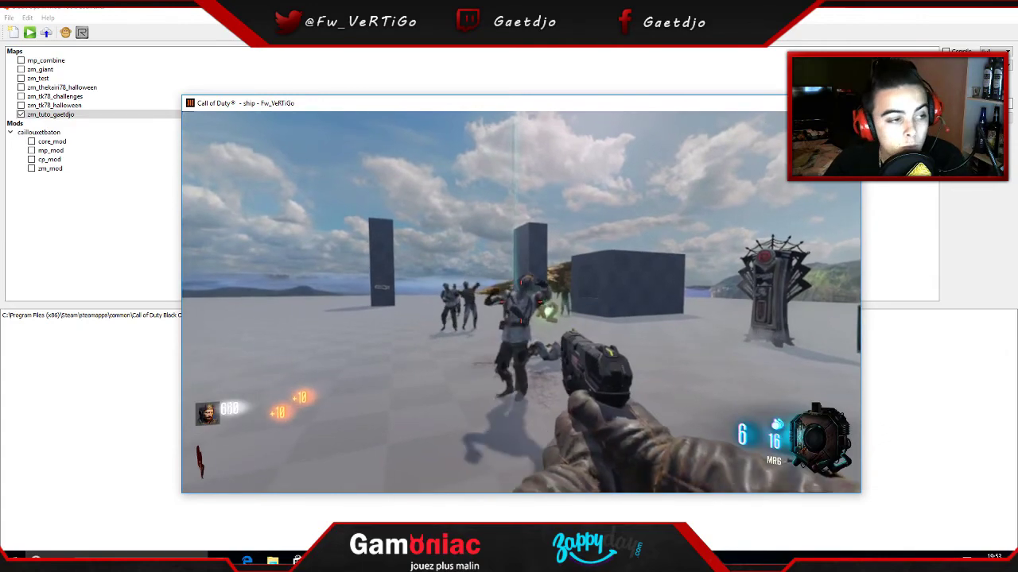
{"action": "left_click", "coordinate": [521, 302]}
{"action": "left_click", "coordinate": [521, 302]}
{"action": "left_click", "coordinate": [521, 302]}
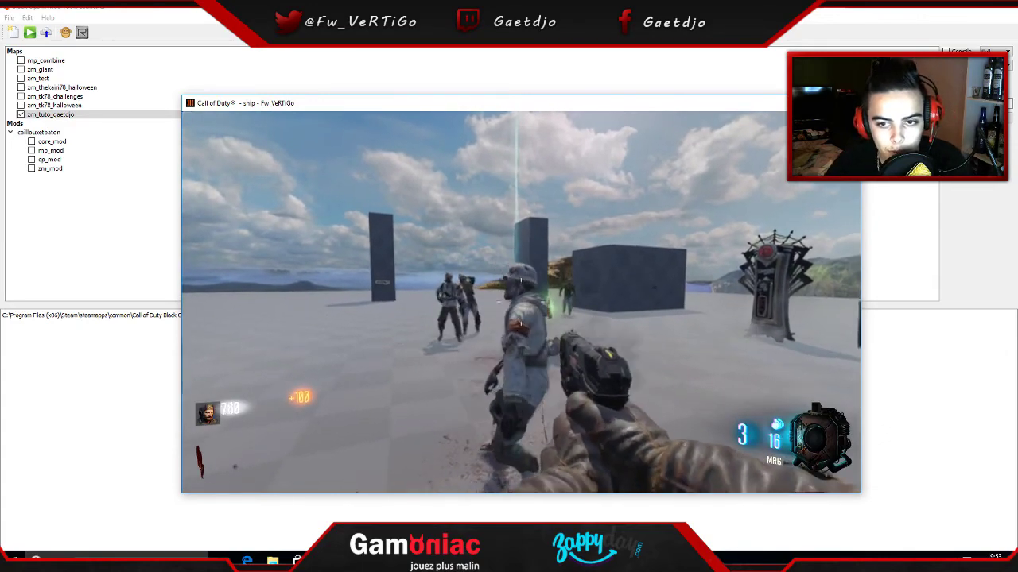
Step: Move away from the zombies and enable god mode with the console command /god
{"action": "key", "text": "w"}
{"action": "key", "text": "w"}
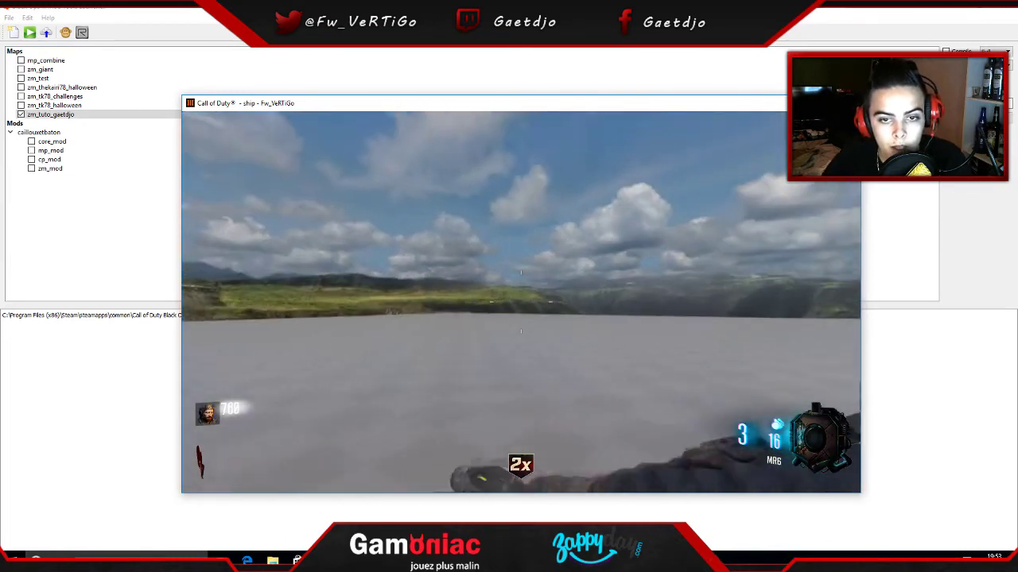
{"action": "key", "text": "grave"}
{"action": "type", "text": "/"}
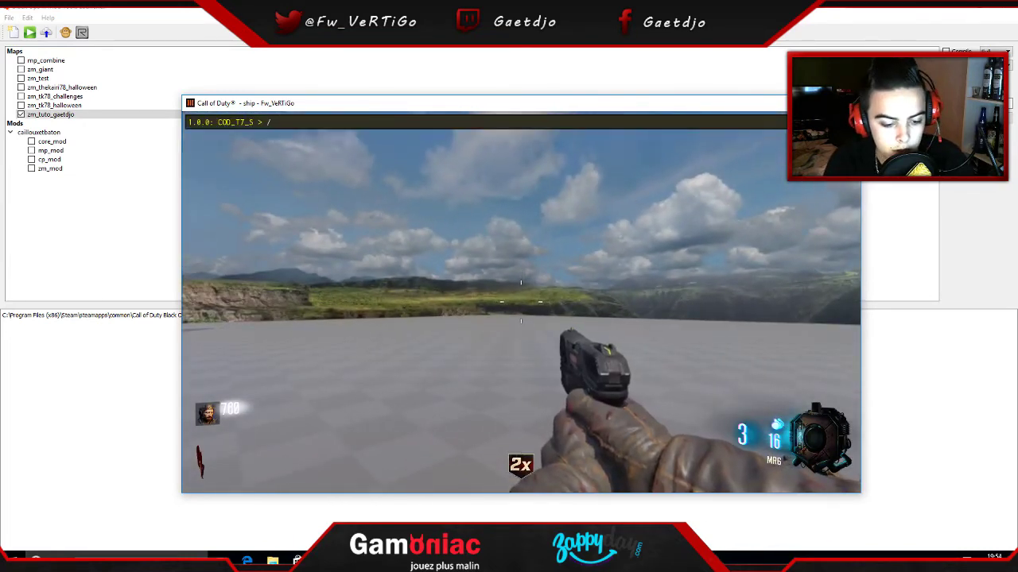
{"action": "type", "text": "god"}
{"action": "key", "text": "Return"}
{"action": "key", "text": "grave"}
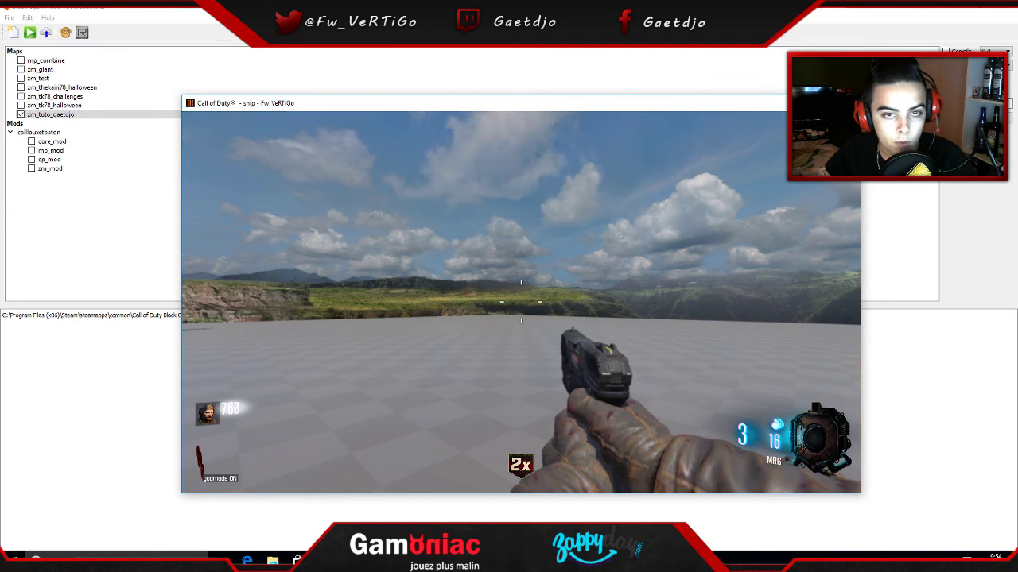